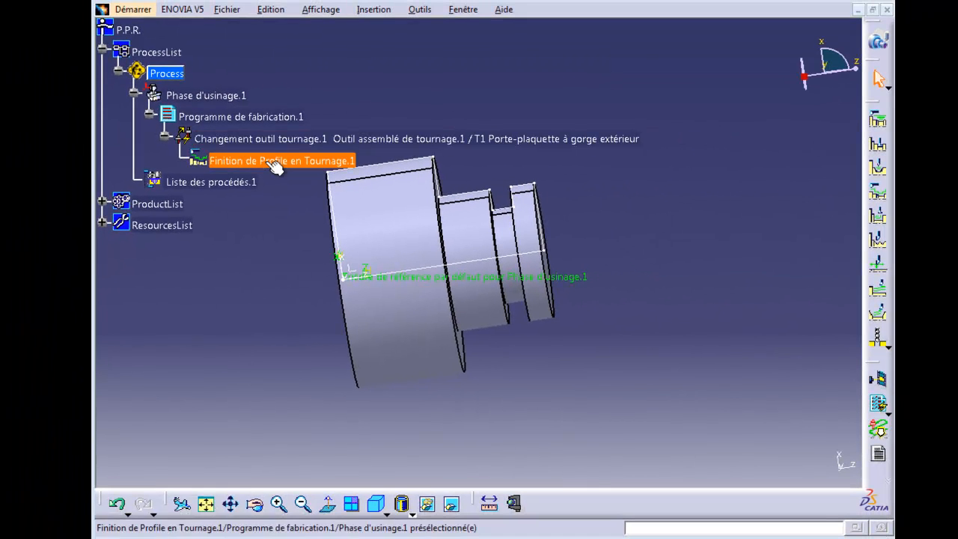
Open the Finition de Profile en Tournage.1 operation for editing and examine the dimensions of its grooving insert.
double_click(265, 161)
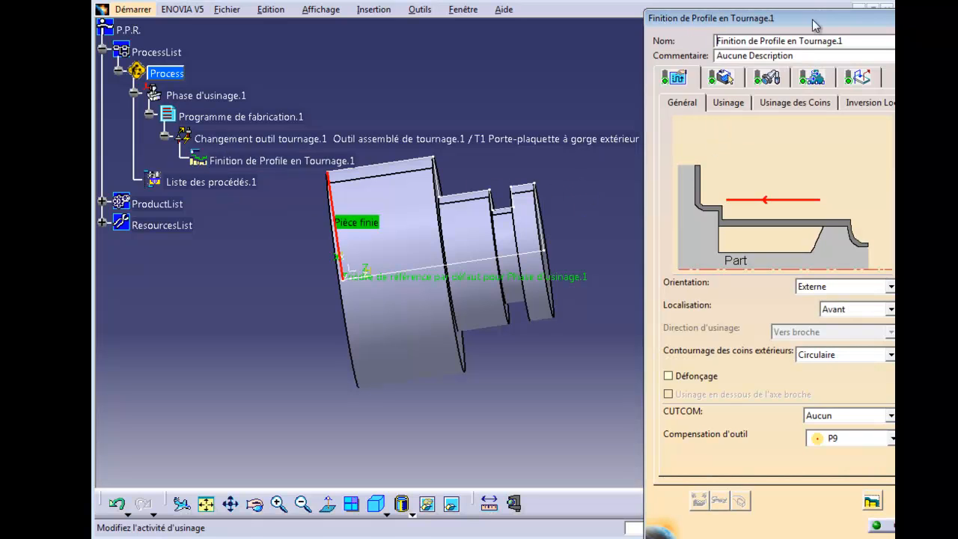
left_click_drag(836, 20, 742, 15)
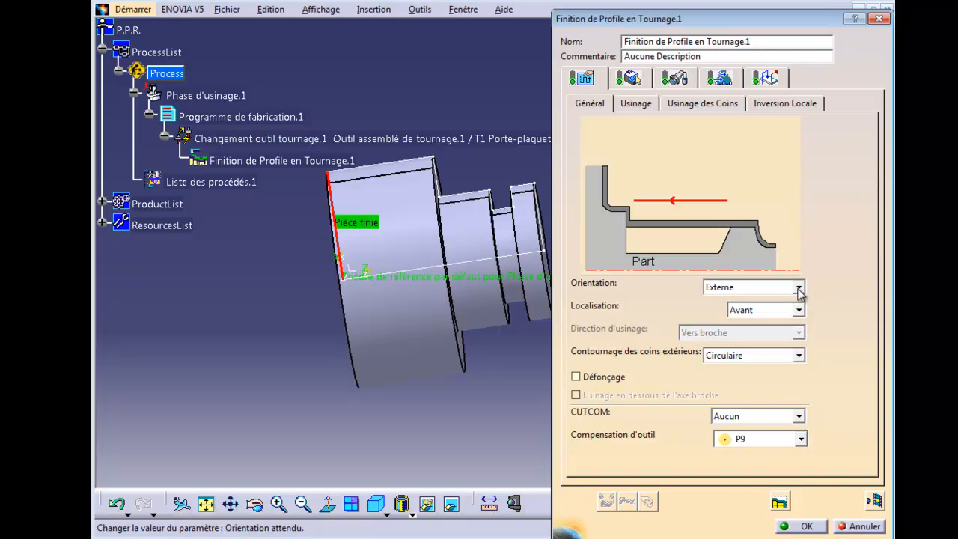
left_click(721, 79)
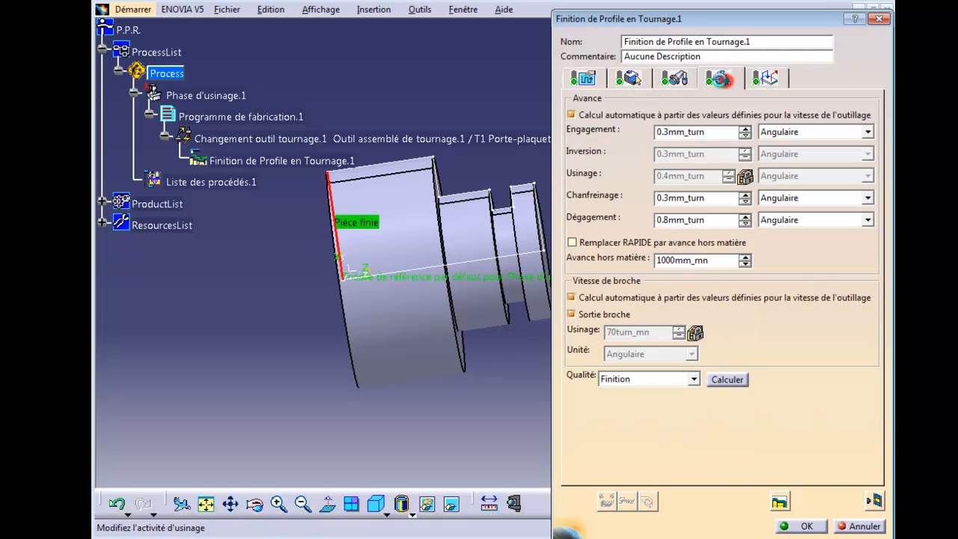
left_click(675, 79)
left_click(681, 144)
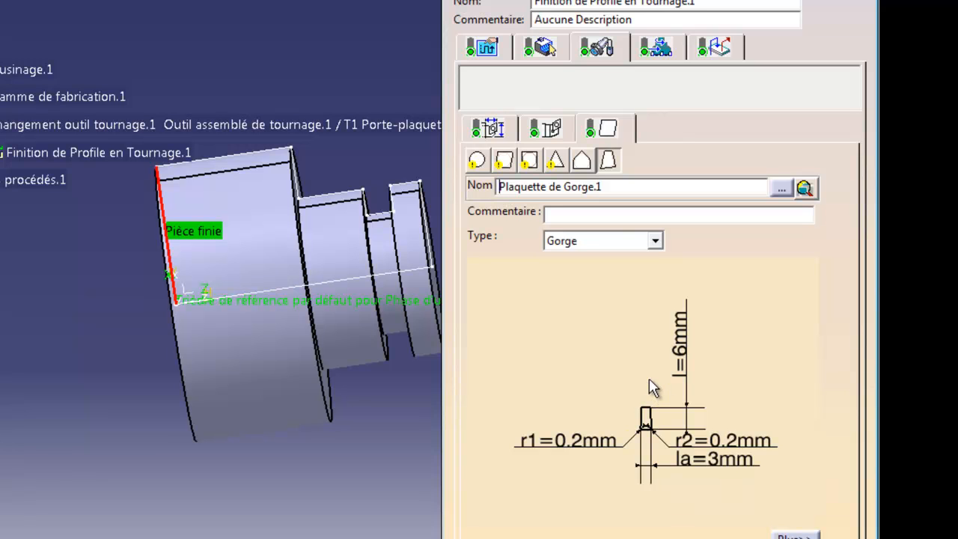
middle_click_drag(648, 380, 628, 261)
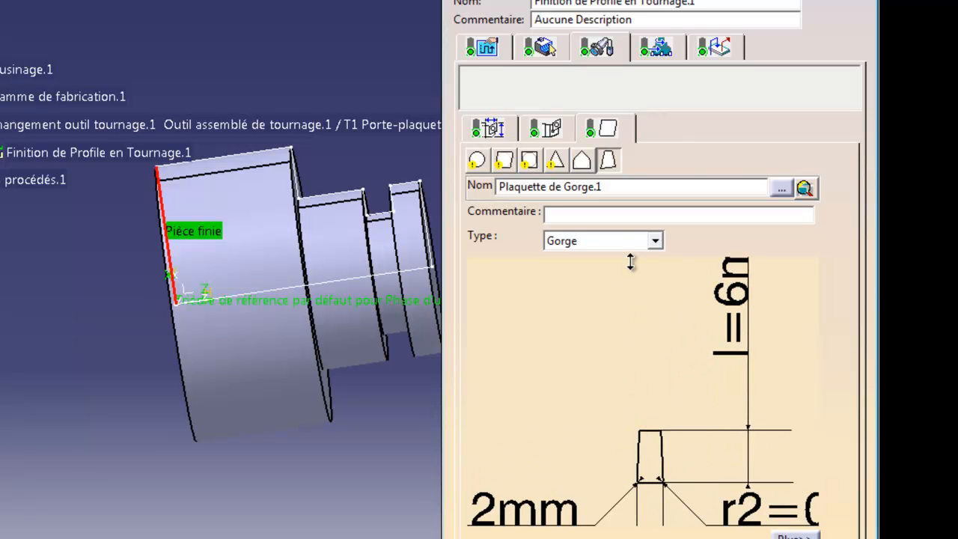
middle_click_drag(648, 338, 581, 301)
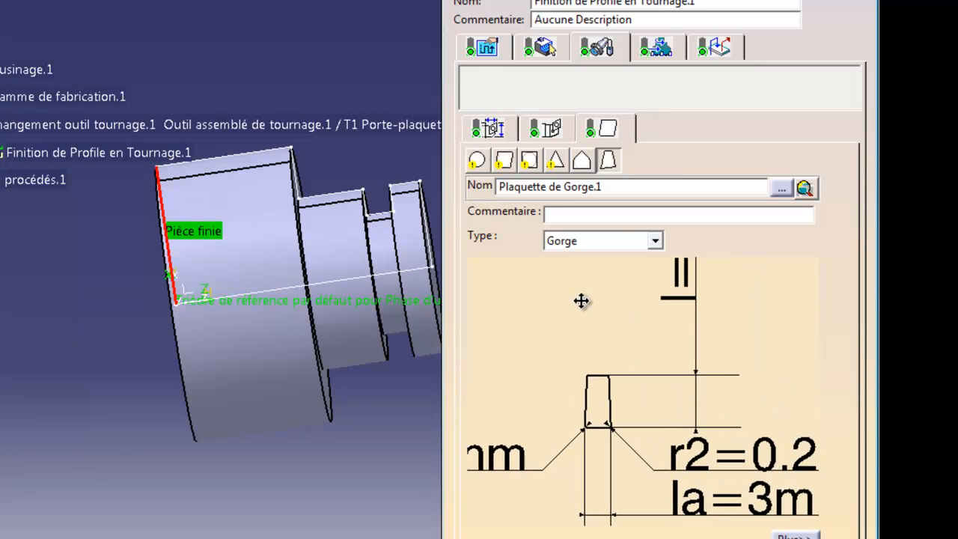
Examine the T1 external grooving holder's dimensions, and review the operation's geometry and general strategy parameters.
left_click(541, 133)
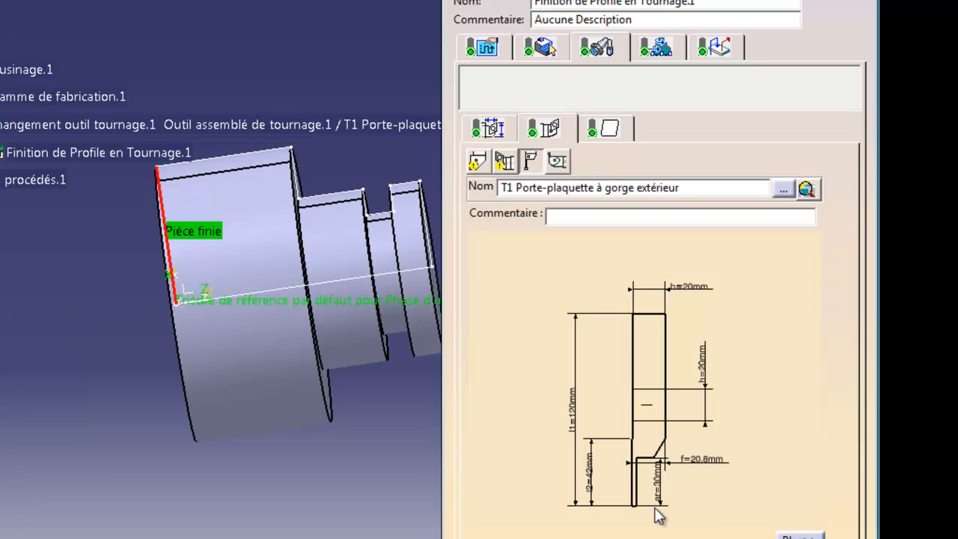
middle_click_drag(697, 502, 701, 433)
middle_click_drag(716, 489, 695, 328)
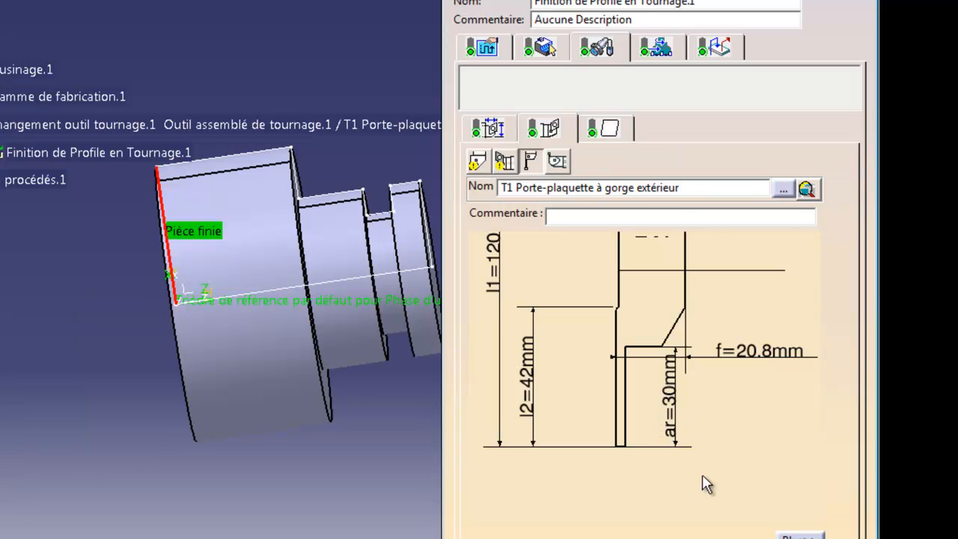
left_click(537, 51)
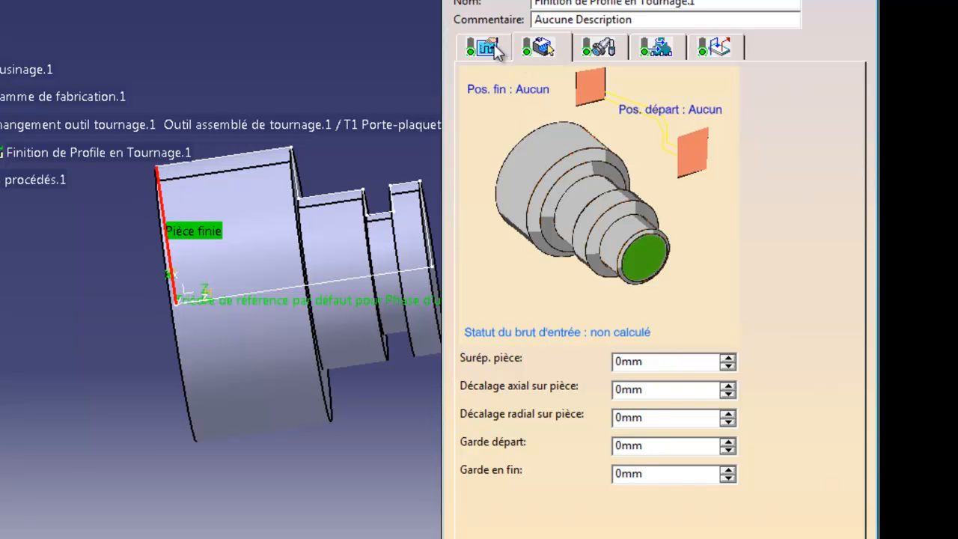
left_click(486, 47)
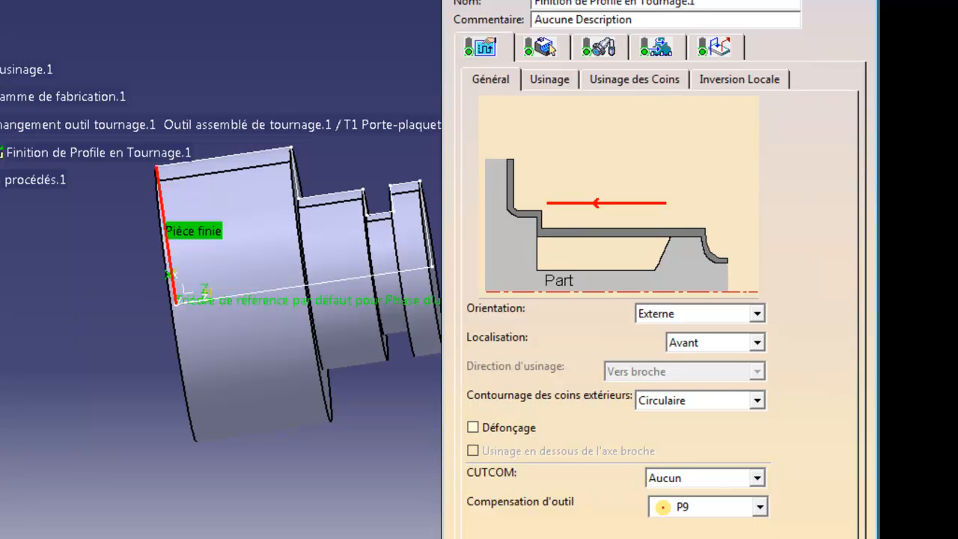
Compute the finishing operation's tool path and replay it from the start to check the tool's motion.
left_click(786, 537)
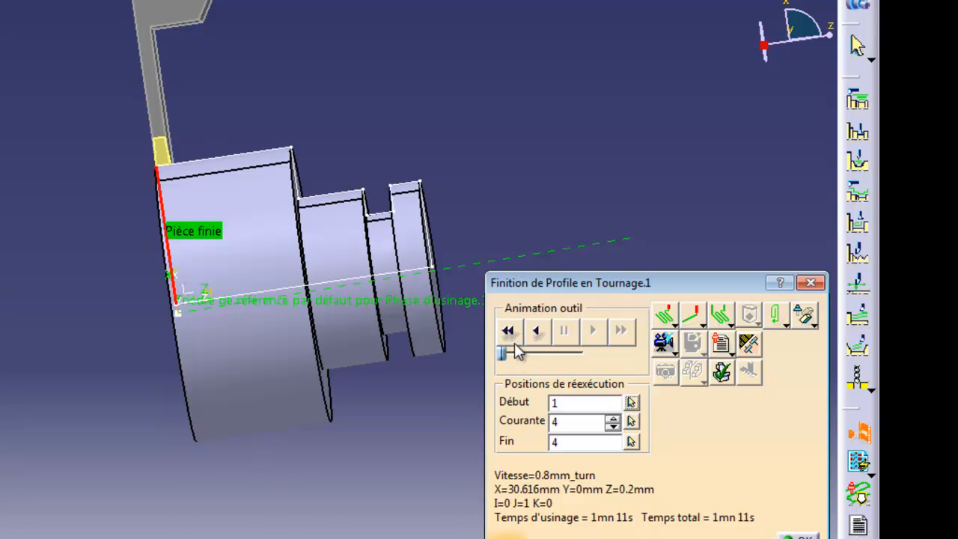
left_click(510, 330)
left_click(593, 331)
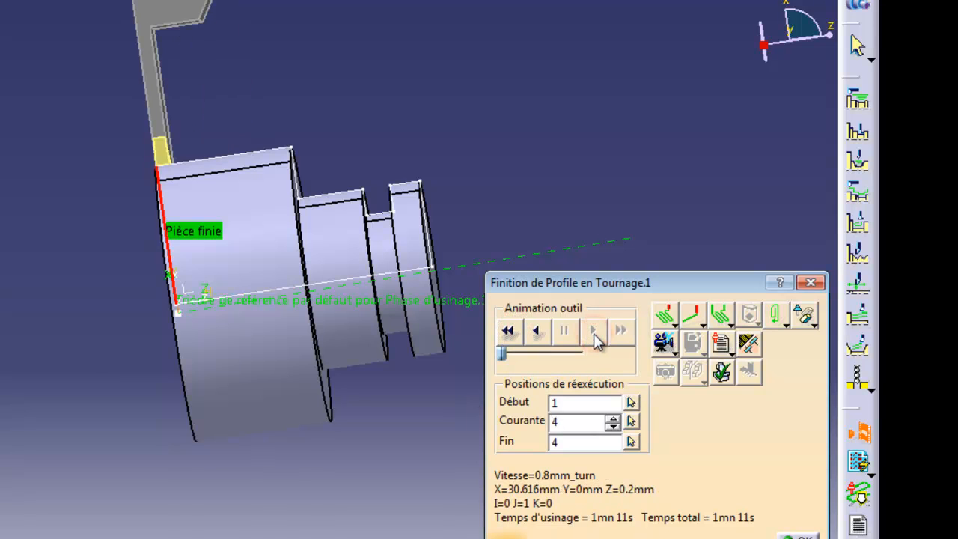
left_click(508, 331)
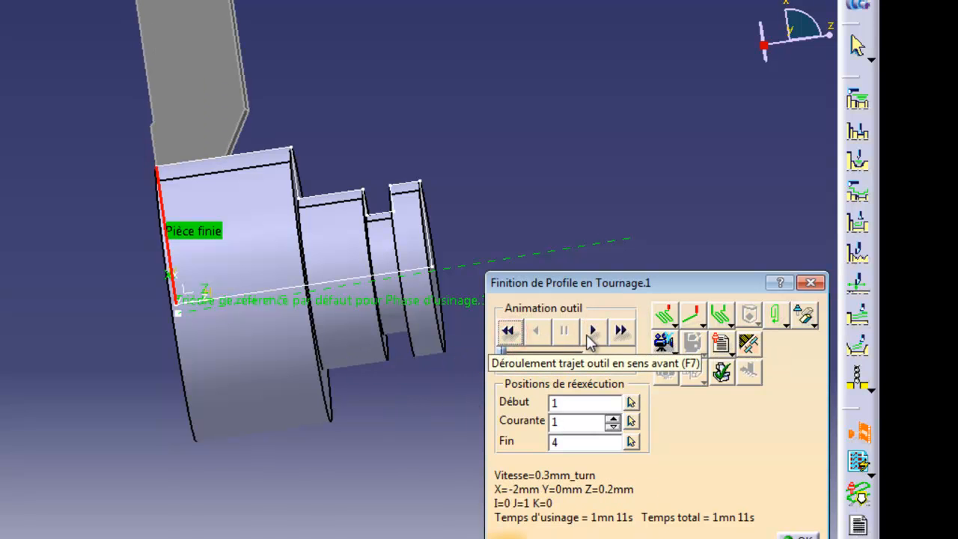
left_click(588, 337)
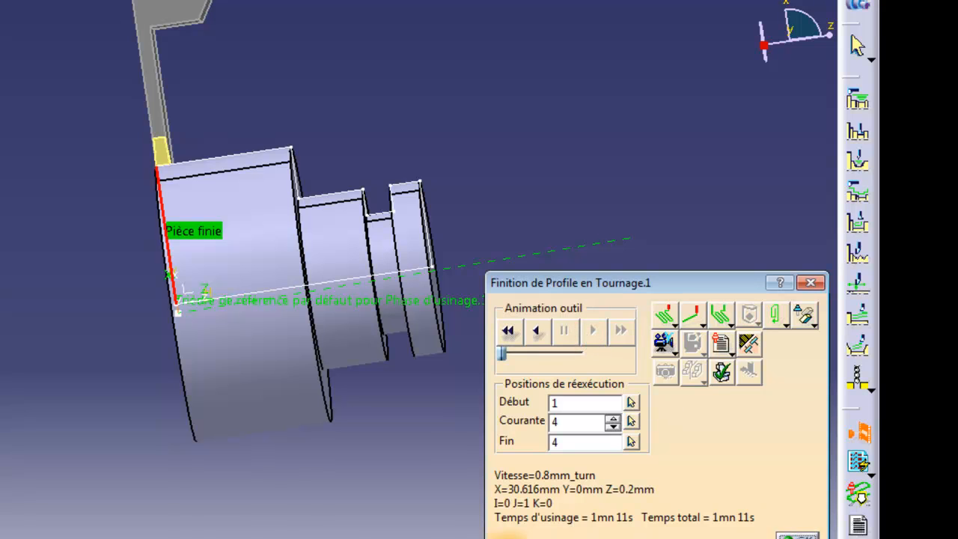
left_click(800, 534)
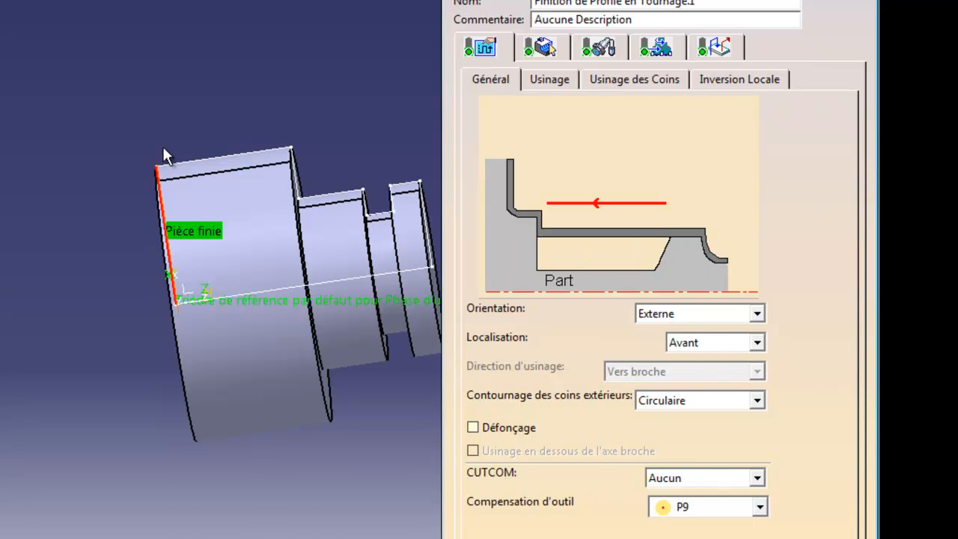
Set the finishing operation's Localisation to Arrière and its Orientation to Frontal.
left_click(757, 342)
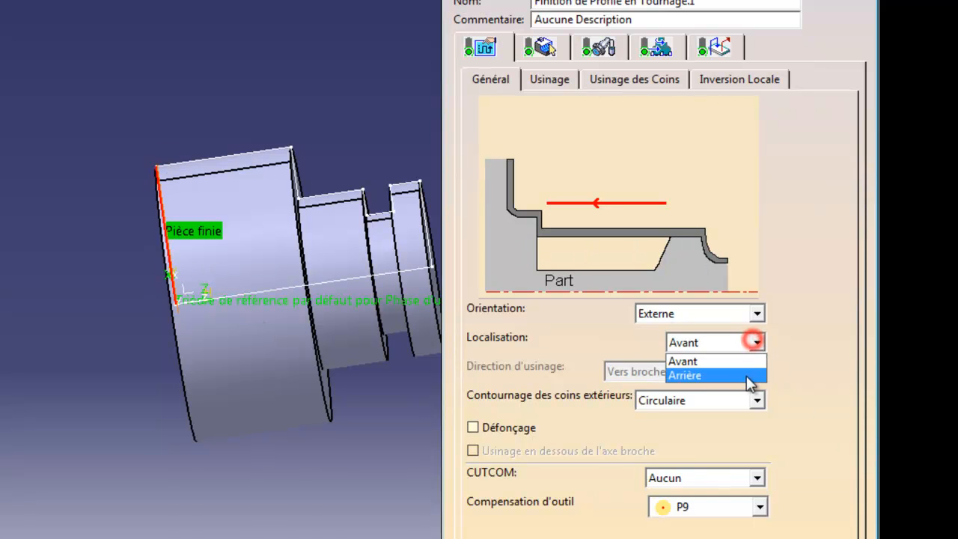
left_click(746, 375)
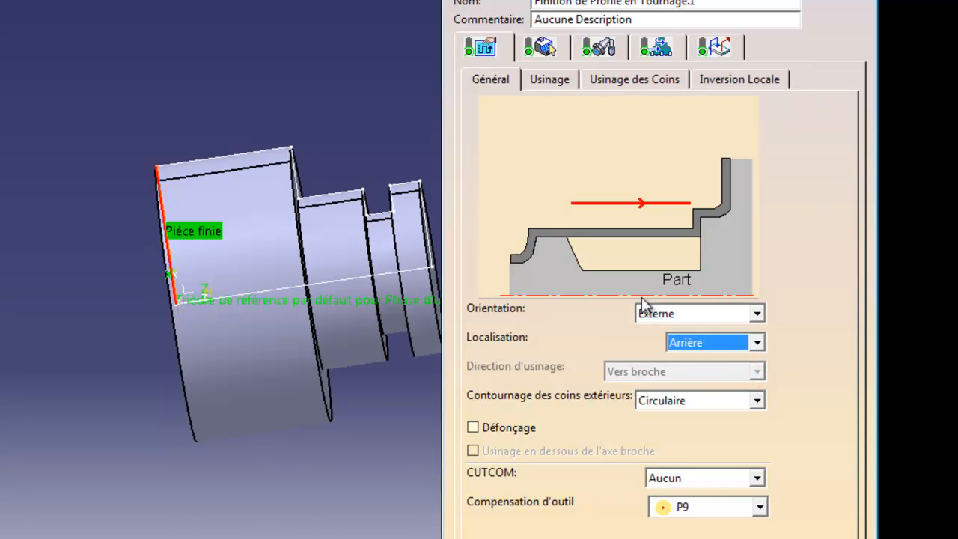
left_click(758, 315)
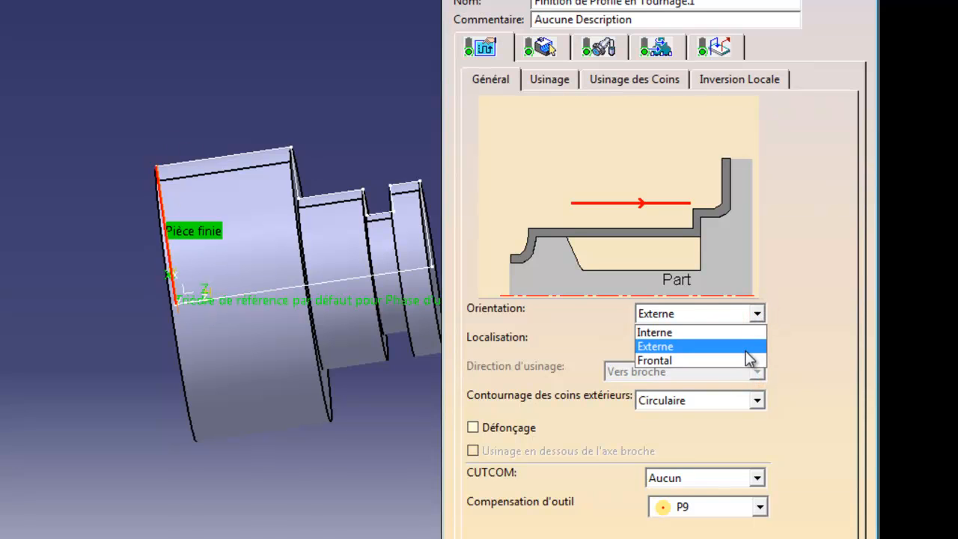
left_click(747, 360)
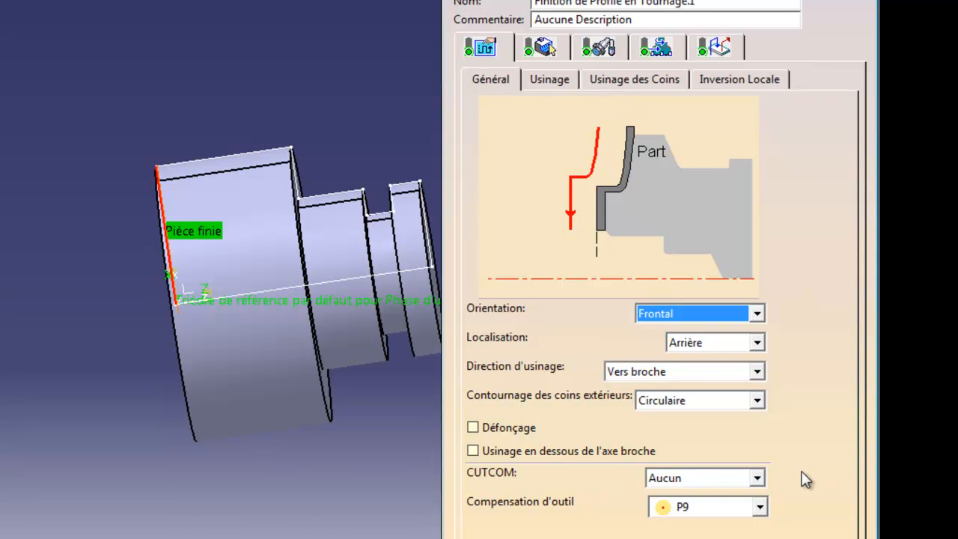
Compute the frontal tool path and inspect the insert's position at the outer edge and centre of the rear face.
left_click(786, 537)
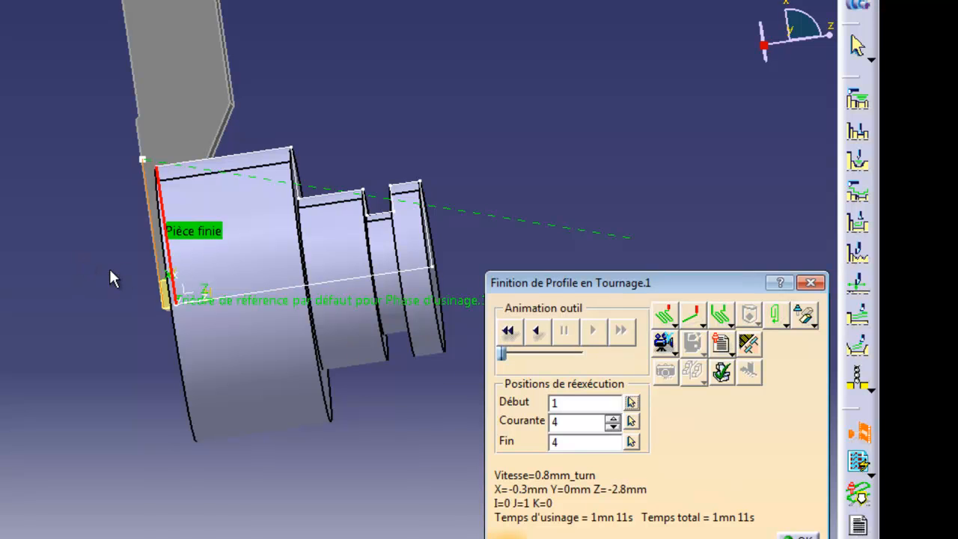
middle_click_drag(112, 274, 439, 207)
middle_click_drag(143, 247, 181, 250)
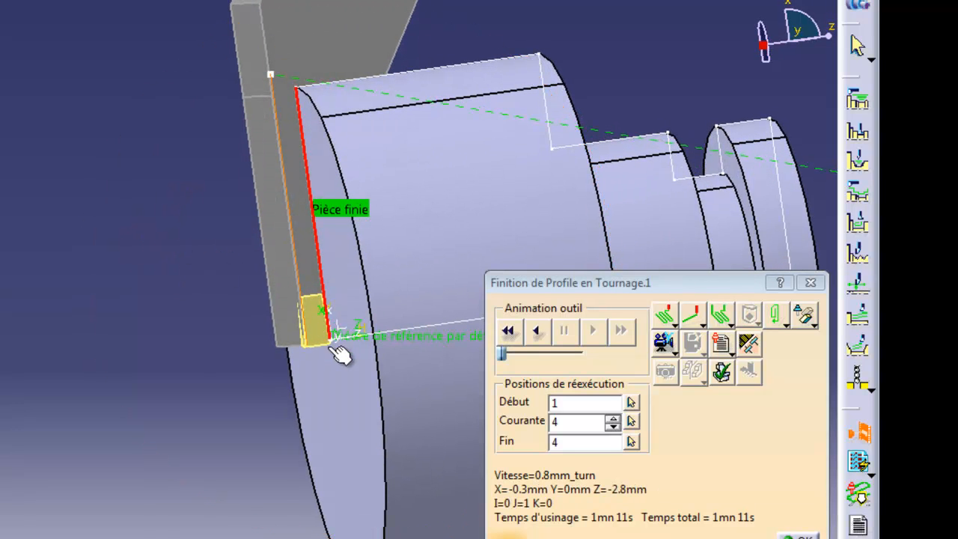
left_click(283, 89)
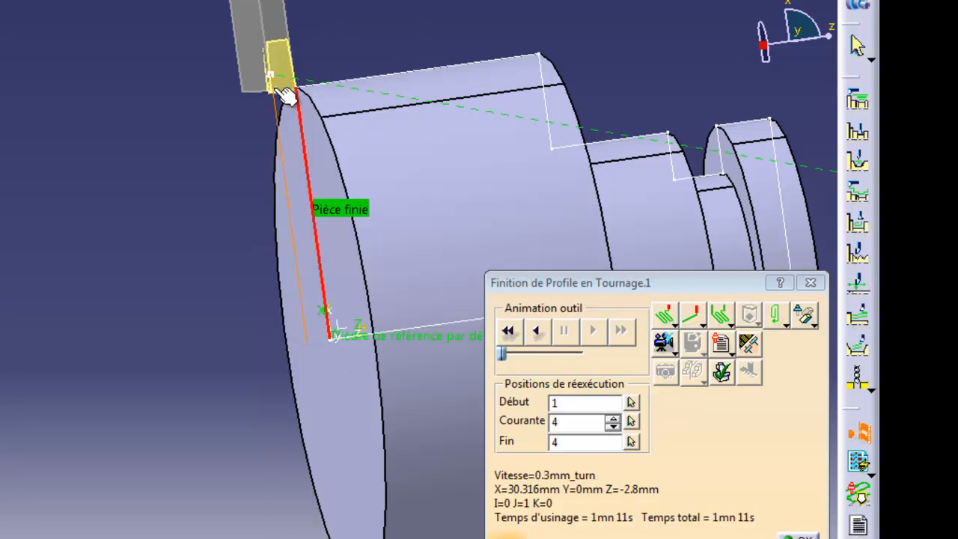
left_click(314, 320)
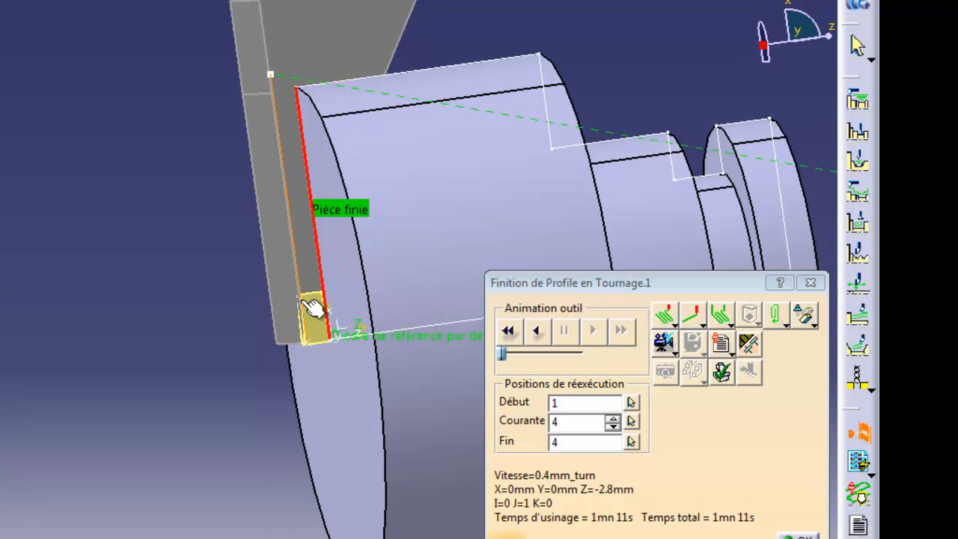
left_click(312, 307)
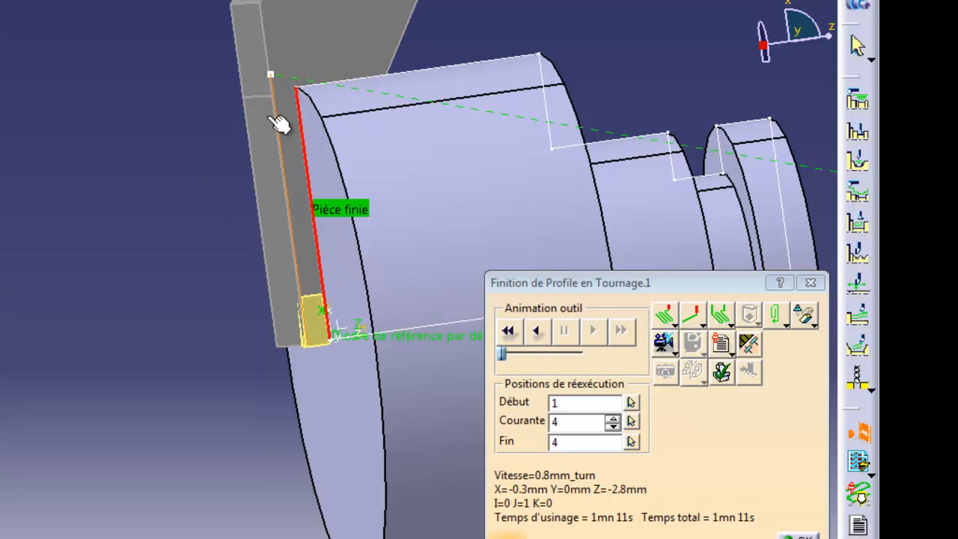
middle_click_drag(151, 216, 221, 208)
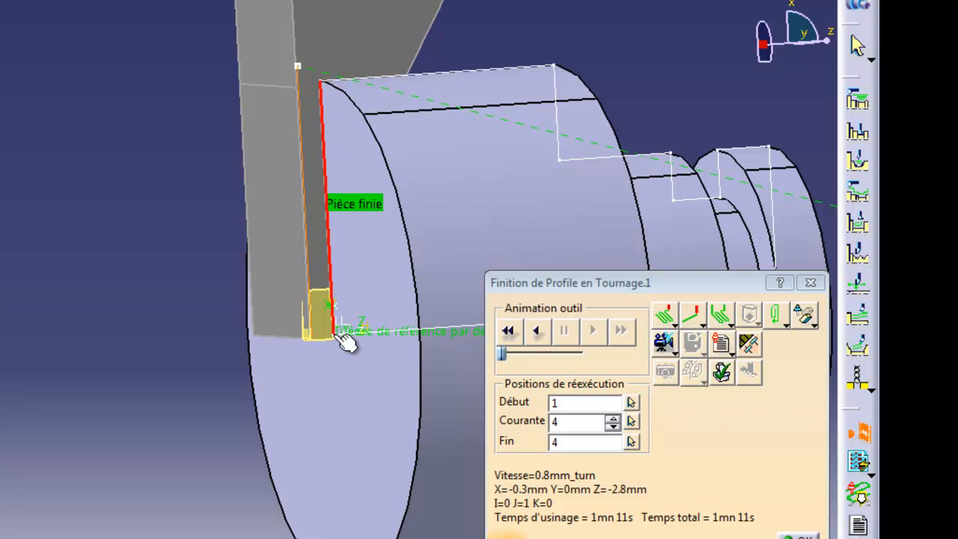
left_click(799, 536)
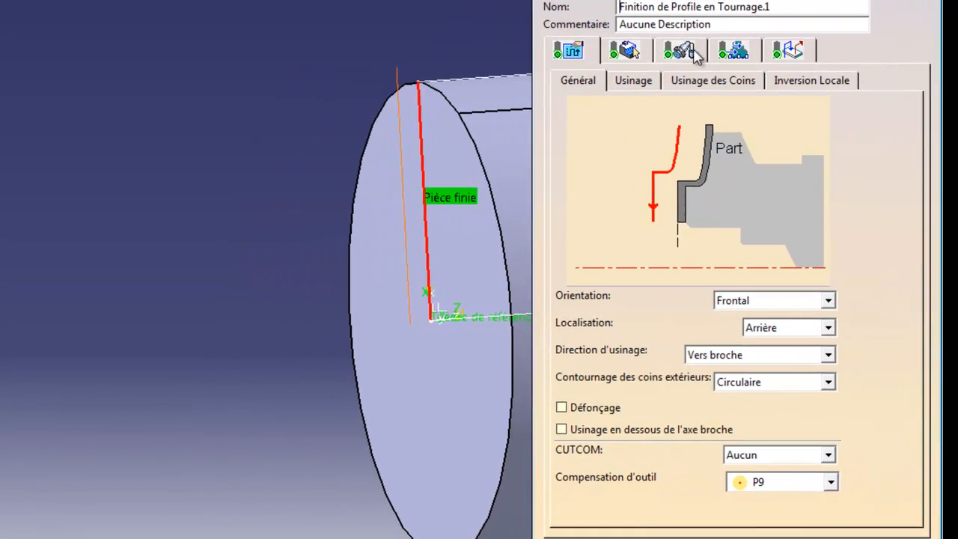
Examine compensation points P9, P4 and P3 of the T1 grooving holder, and replay the tool path to check the guided point.
left_click(599, 47)
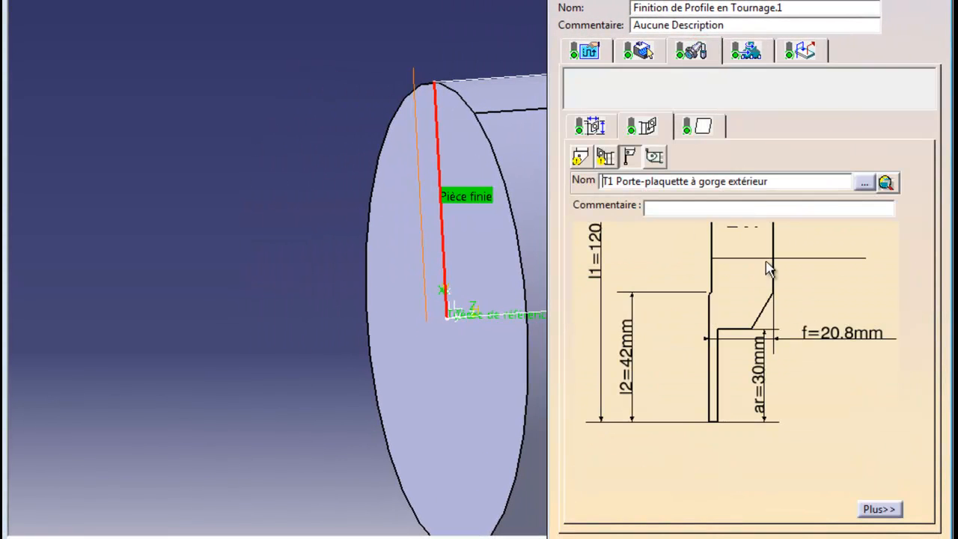
left_click(877, 510)
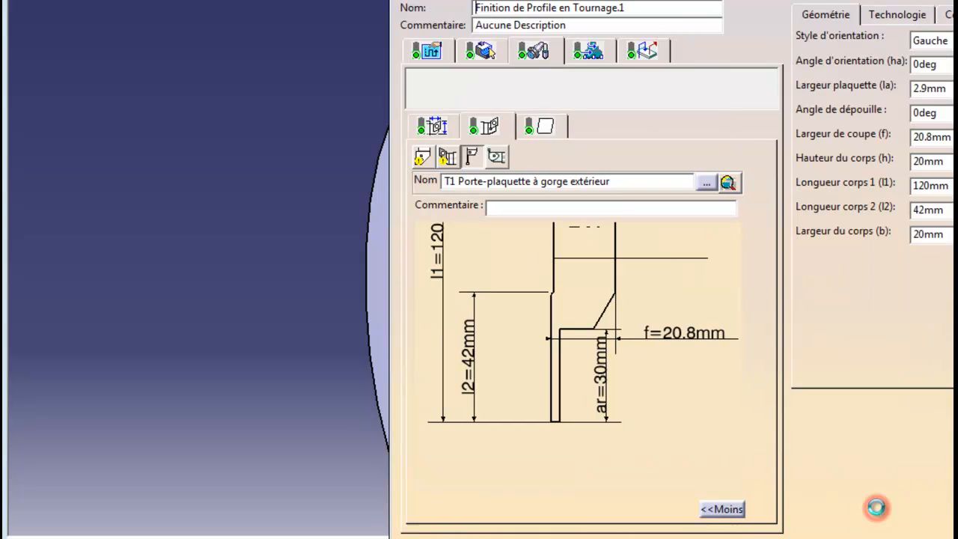
left_click(949, 14)
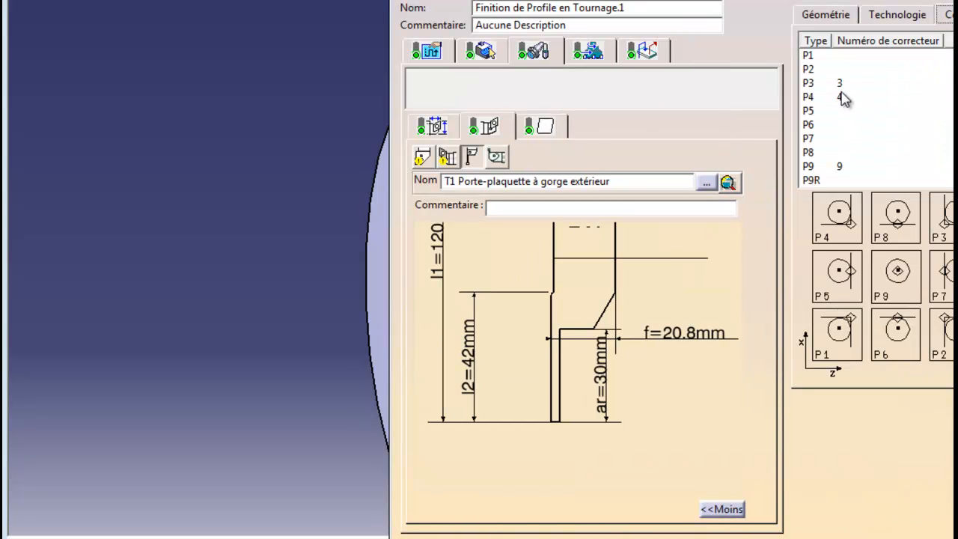
left_click(820, 168)
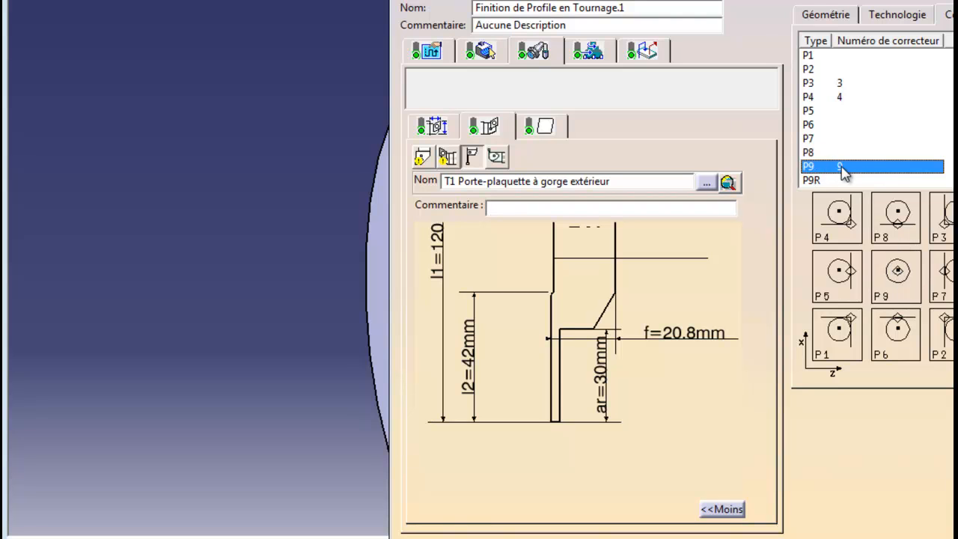
left_click(839, 98)
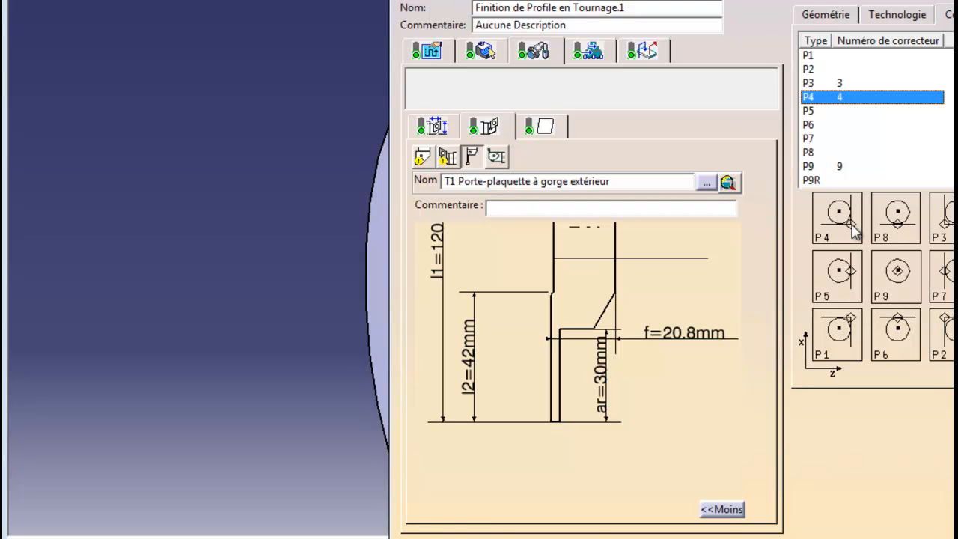
left_click(833, 84)
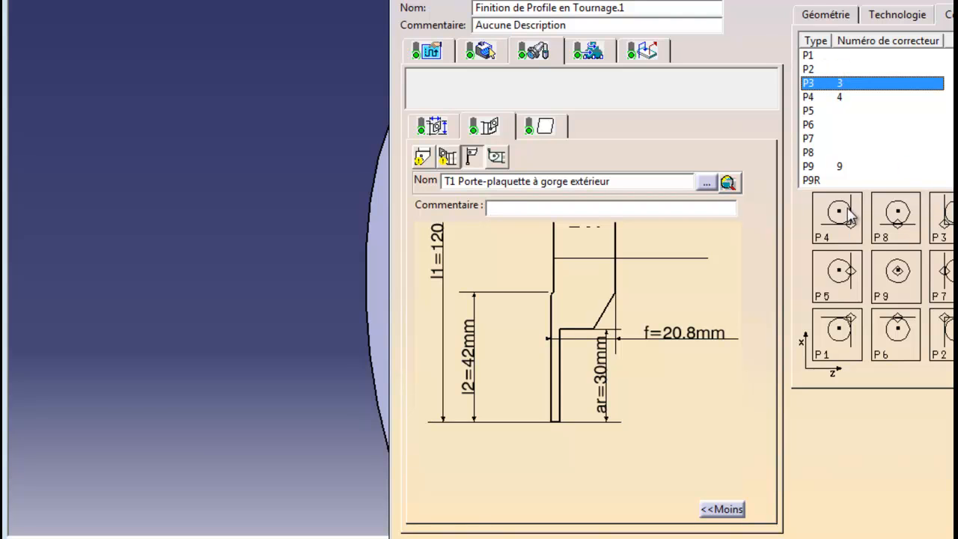
left_click(829, 97)
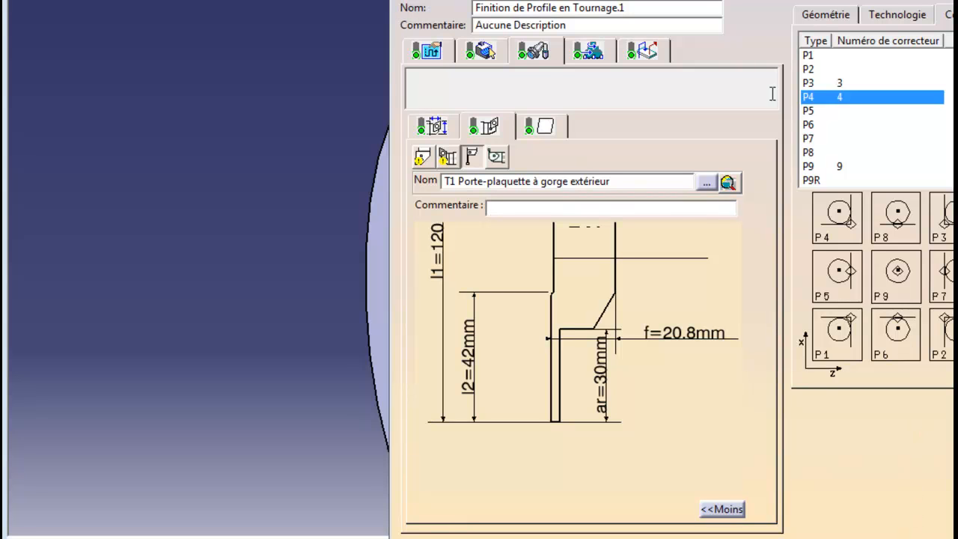
left_click(430, 52)
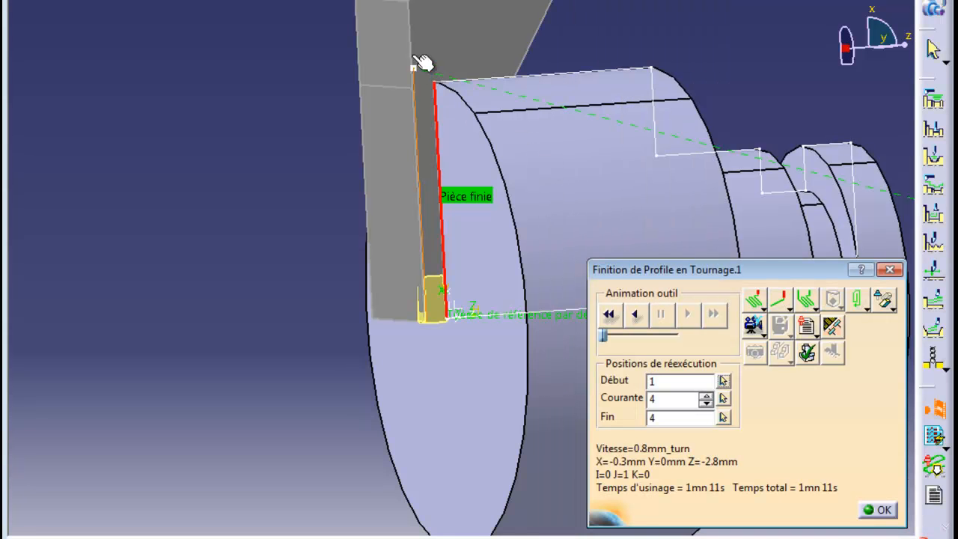
left_click(880, 512)
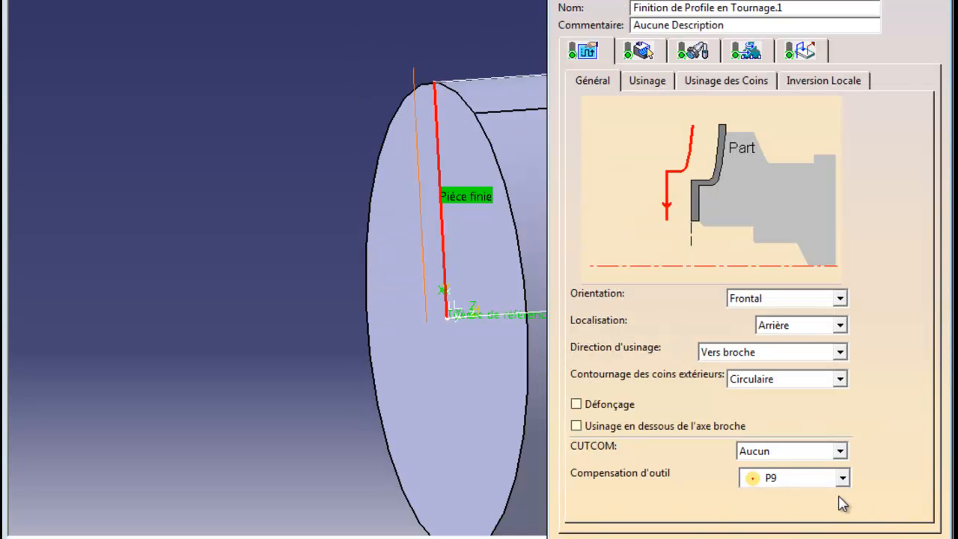
Set the tool compensation to P4, compute the tool path, and inspect the insert's position along the rear face down to its centre.
middle_click_drag(303, 124, 273, 127)
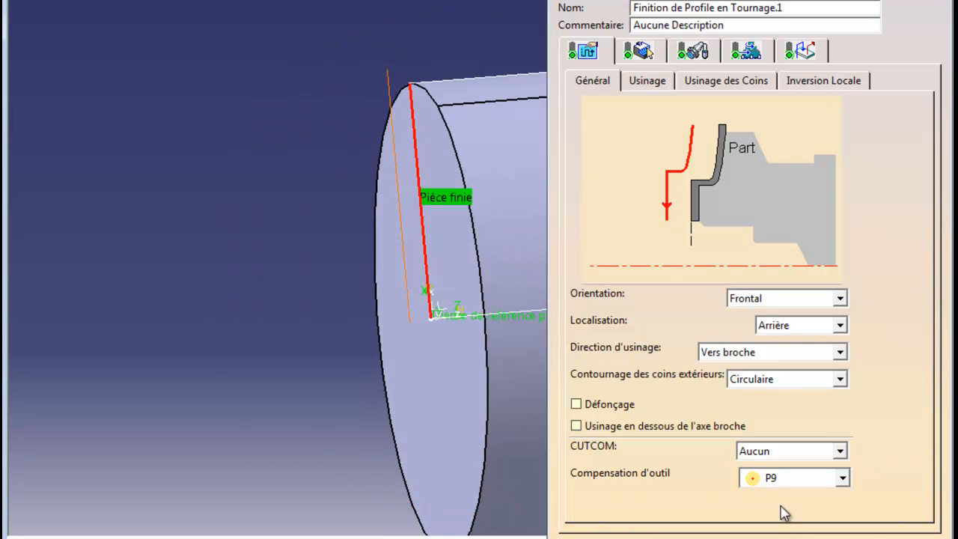
left_click(841, 479)
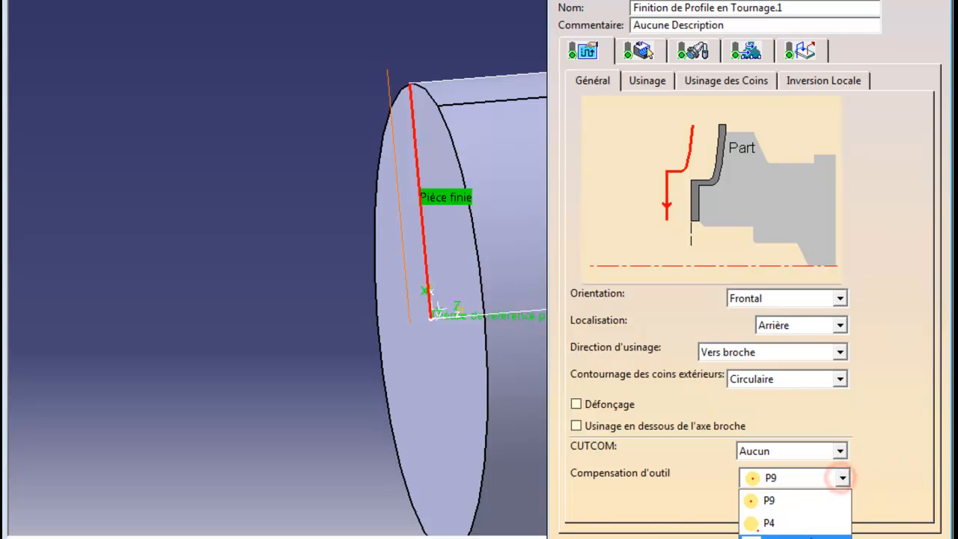
left_click(812, 528)
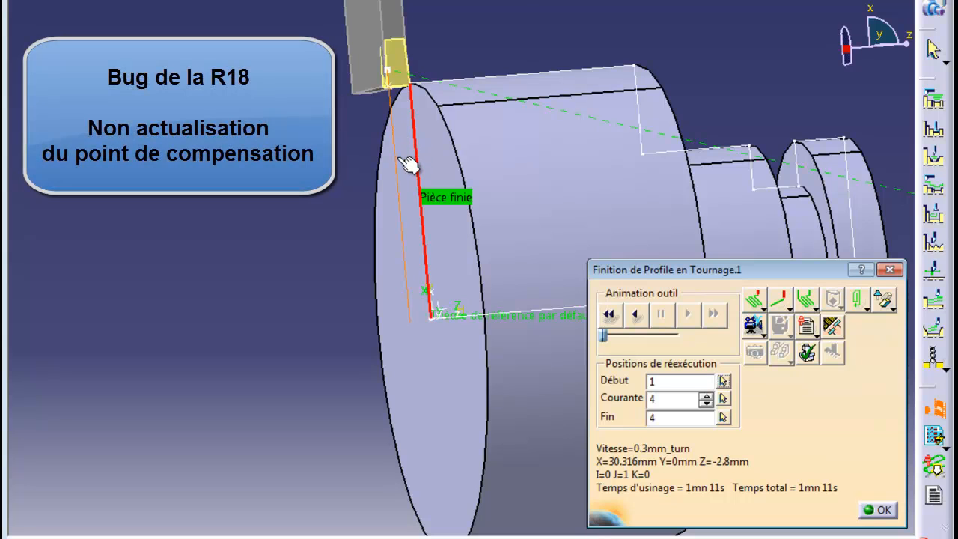
left_click(425, 254)
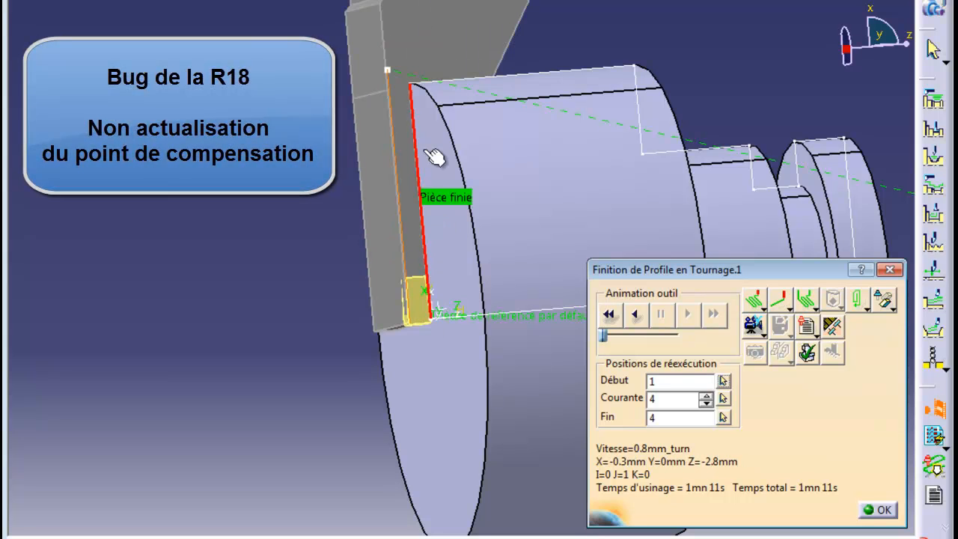
left_click(416, 316)
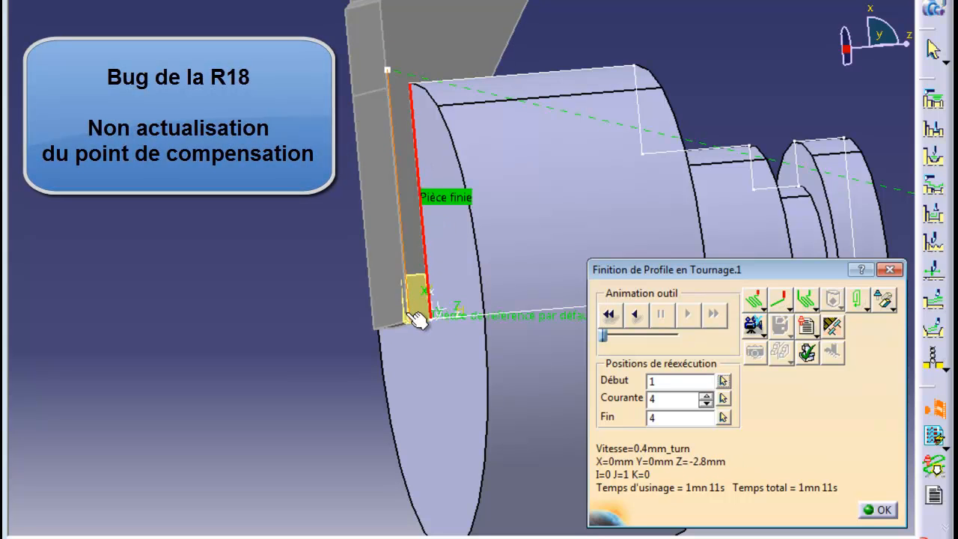
left_click(416, 316)
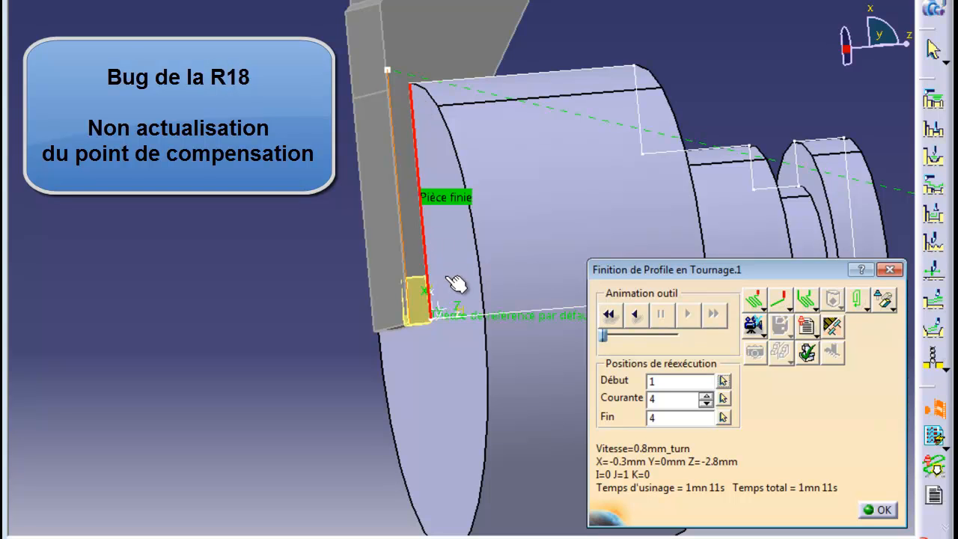
left_click(884, 511)
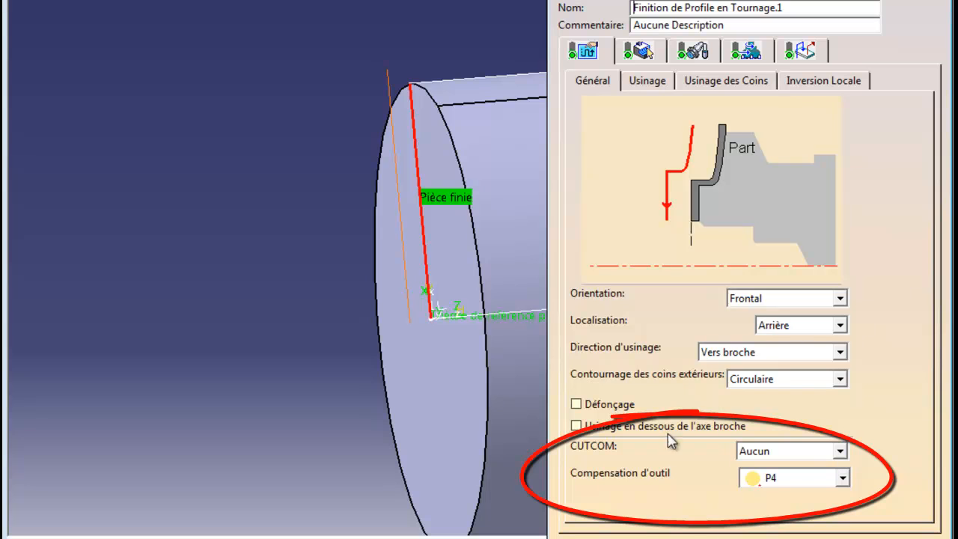
Set CUTCOM to Dessus with P4 compensation, recompute the tool path, and replay it from the start.
left_click(840, 452)
left_click(826, 483)
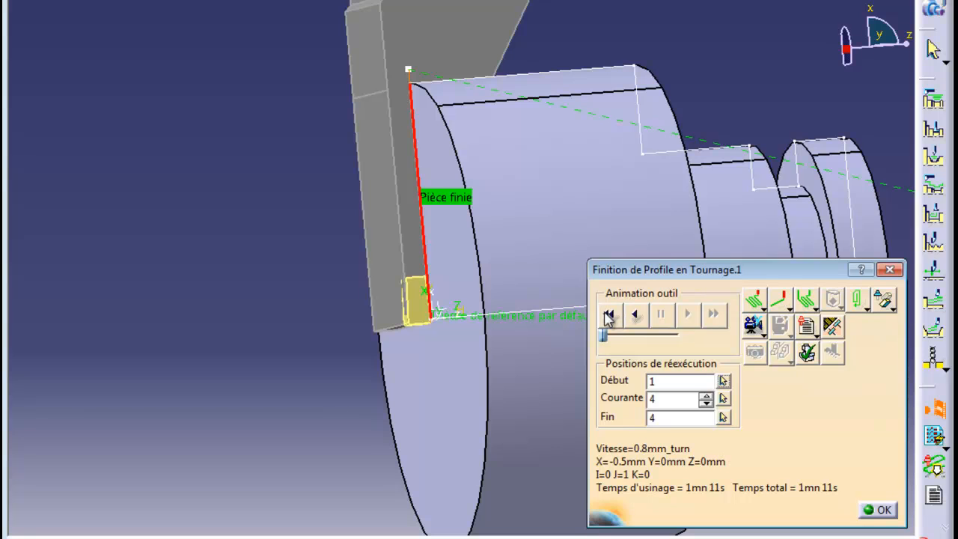
left_click(609, 315)
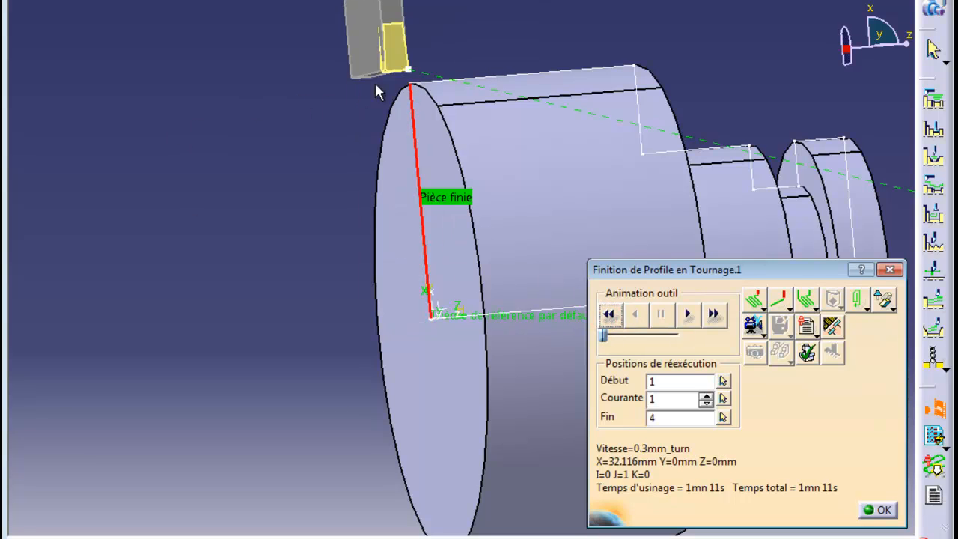
left_click(688, 315)
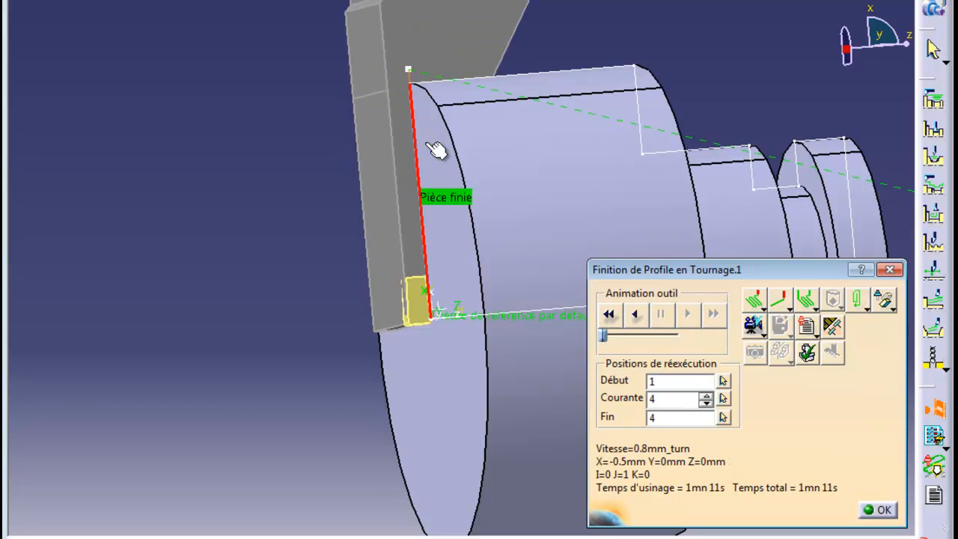
left_click(884, 511)
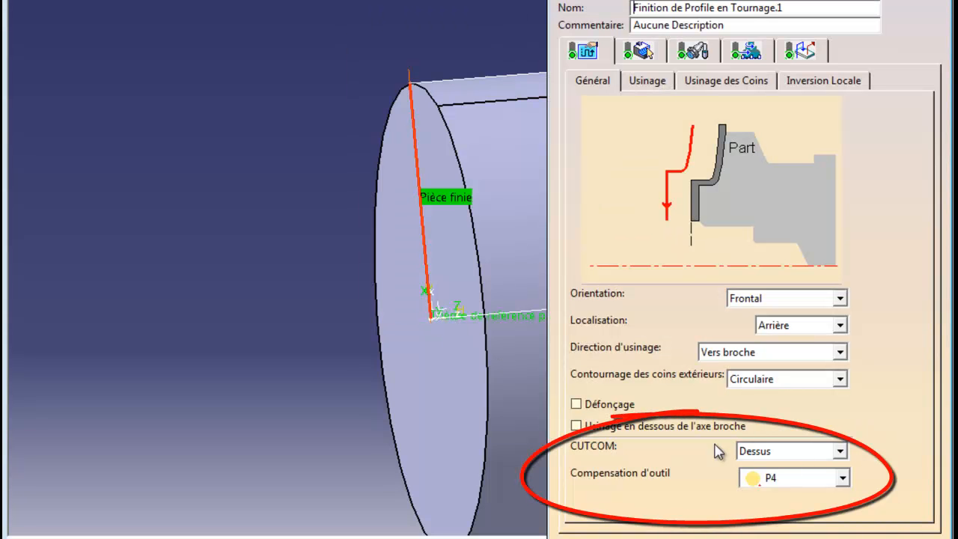
Set CUTCOM back to Aucun with P4 compensation, recompute, and replay the tool path from the start to check the guided corner.
left_click(840, 452)
left_click(823, 468)
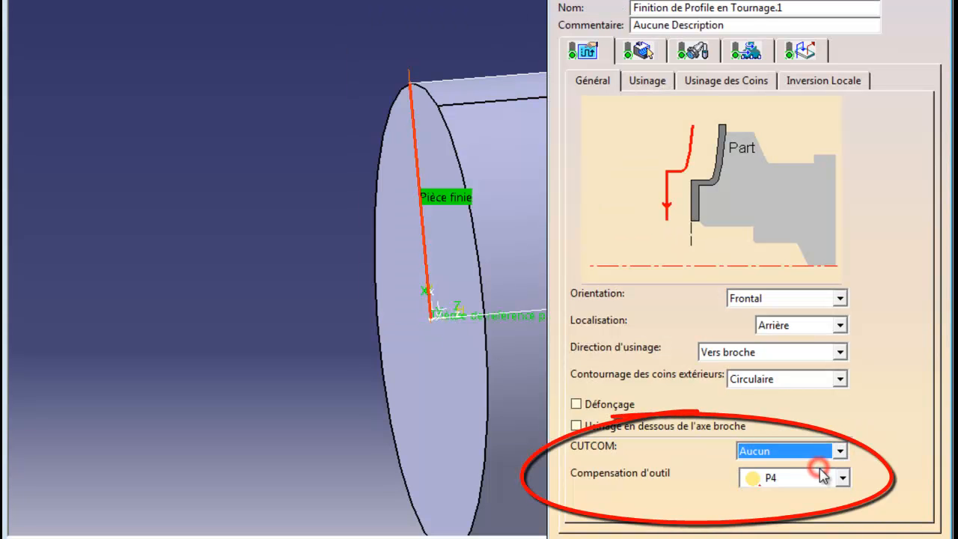
left_click(875, 538)
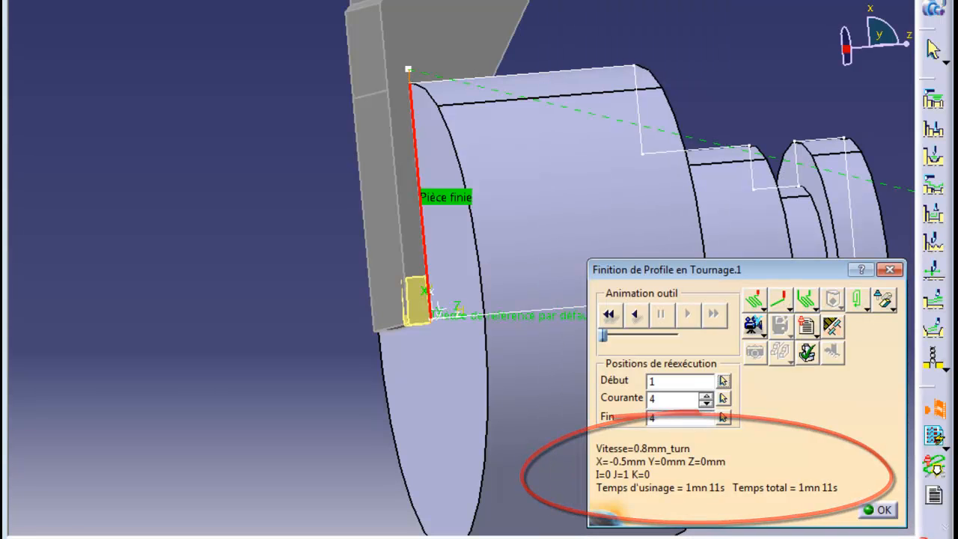
left_click(609, 313)
left_click(687, 314)
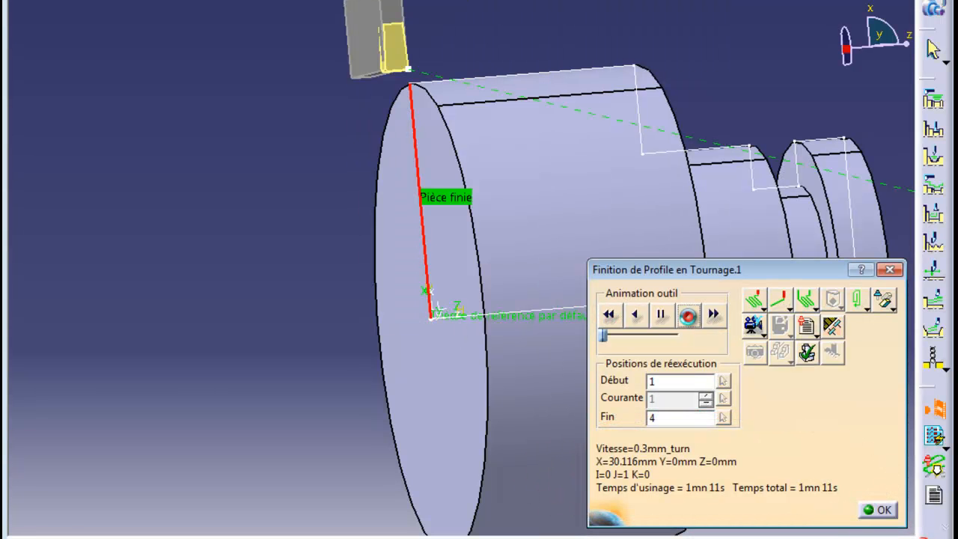
left_click(875, 510)
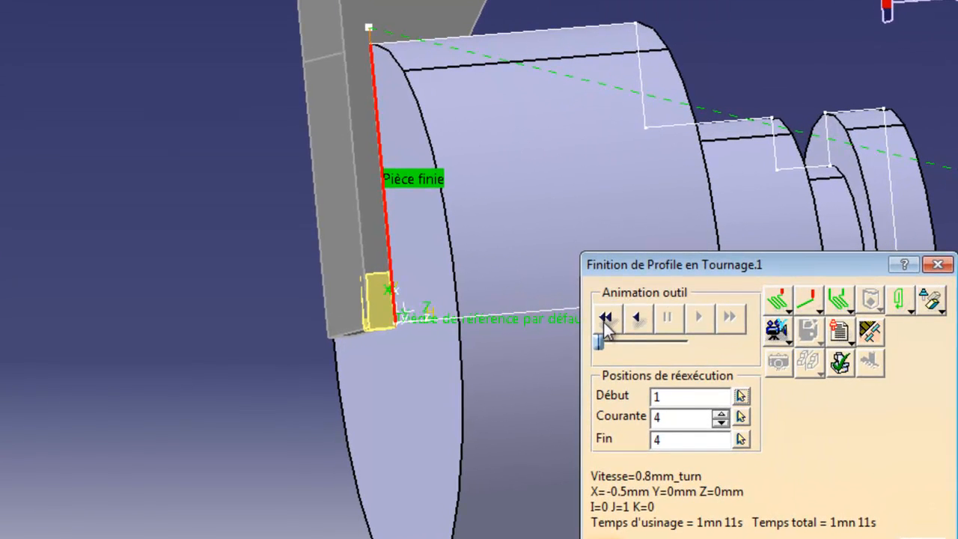
left_click(606, 318)
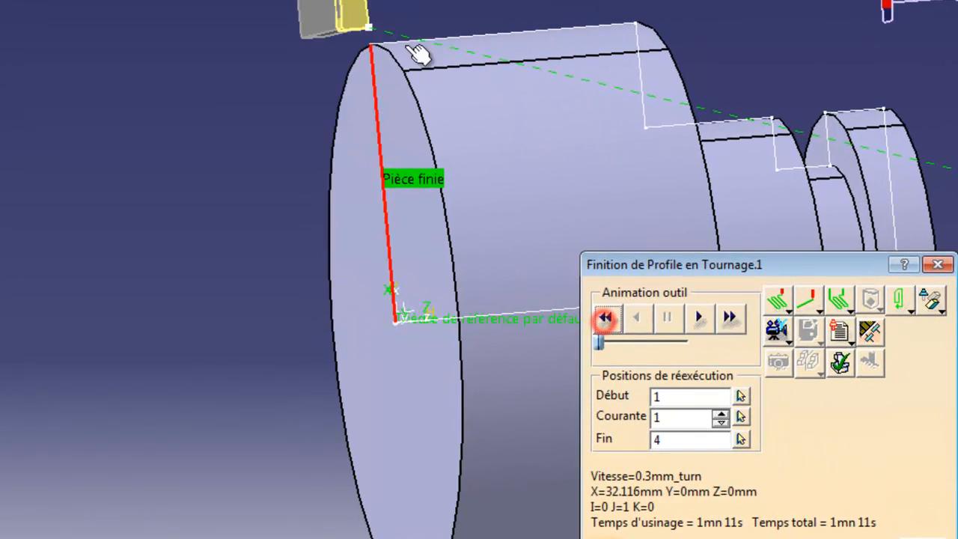
left_click(701, 318)
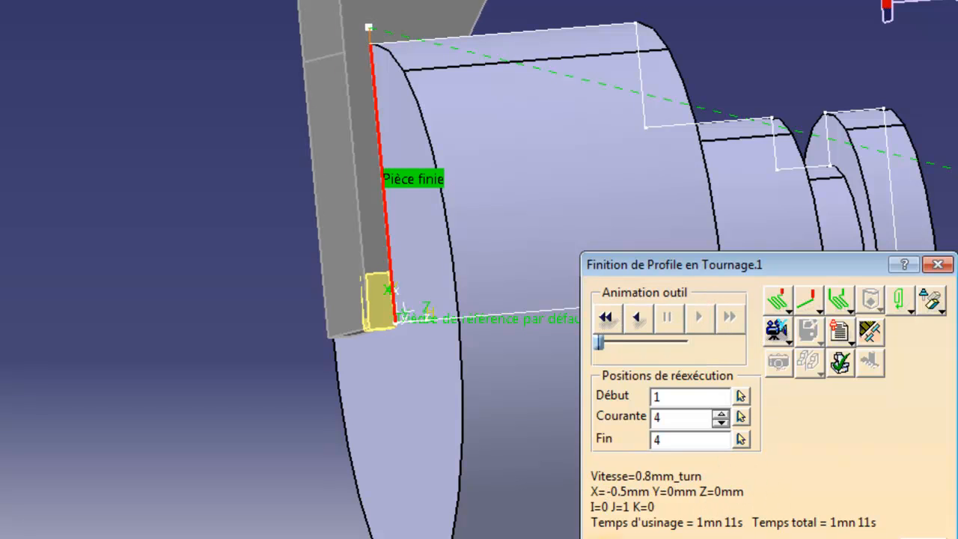
left_click(928, 537)
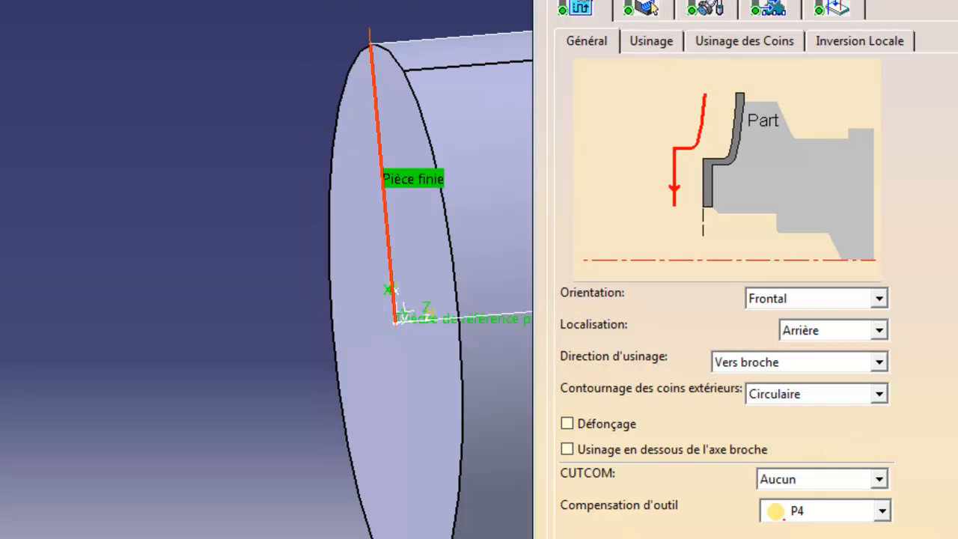
Set the tool compensation to P3 with CUTCOM at Aucun, and compute the tool path to check the guided point.
left_click(883, 511)
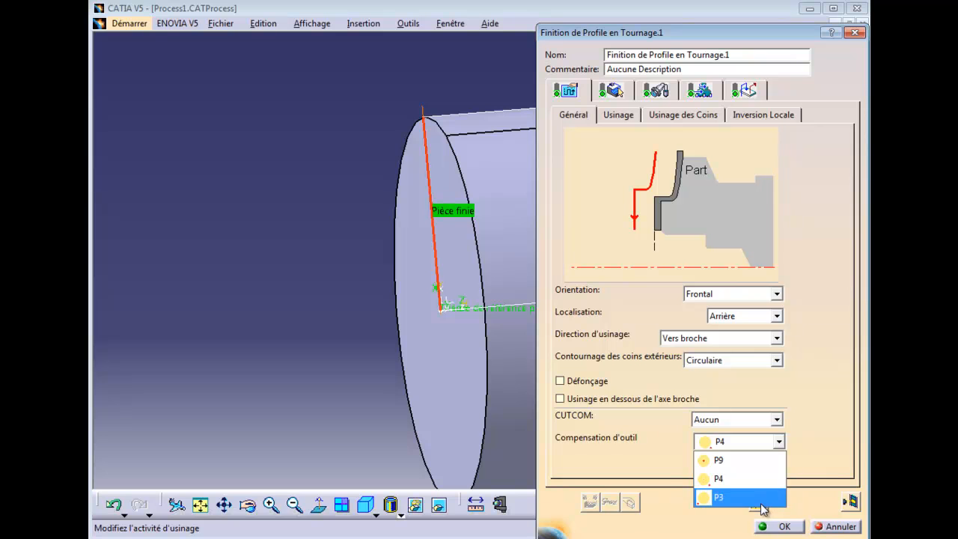
left_click(761, 500)
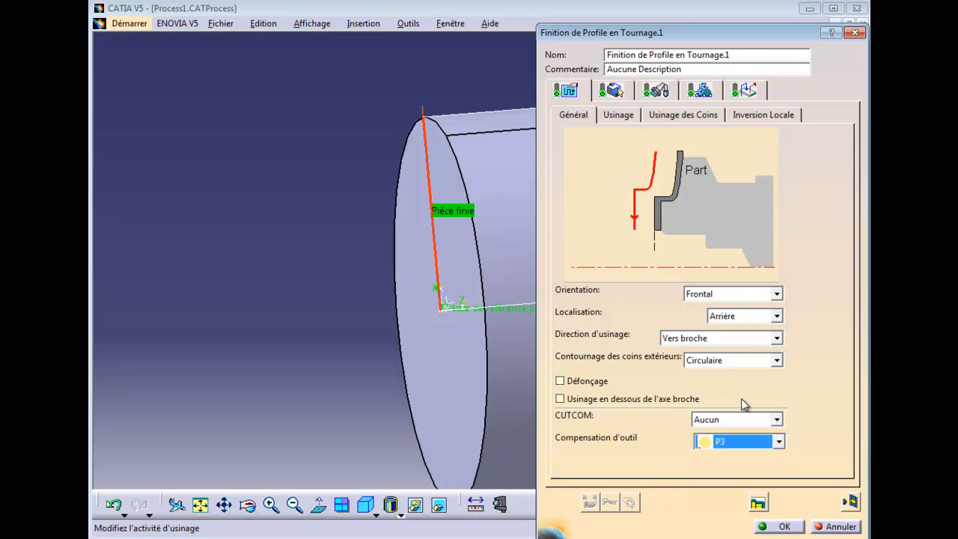
left_click(851, 500)
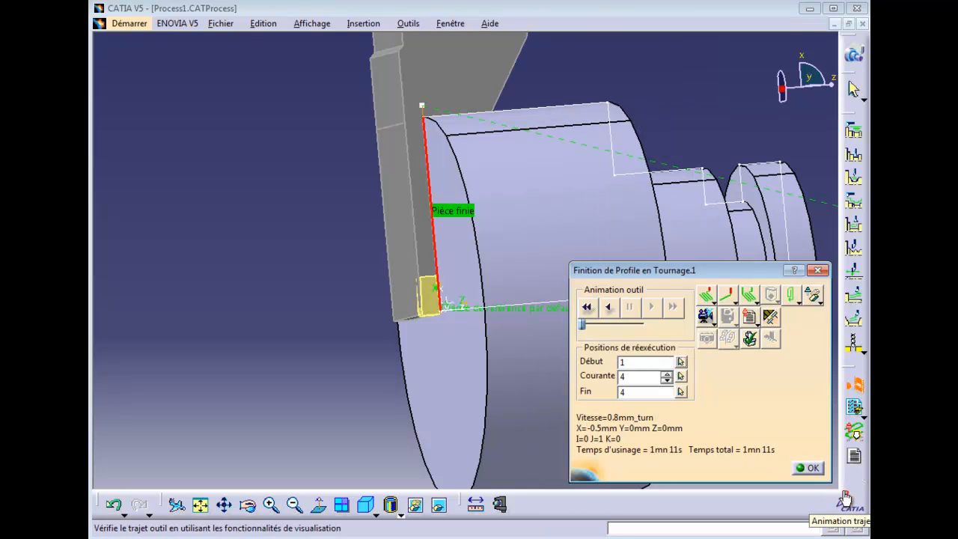
left_click(812, 469)
Set CUTCOM to Dessus with P3 compensation and recompute the tool path to refresh the compensation point.
left_click(777, 420)
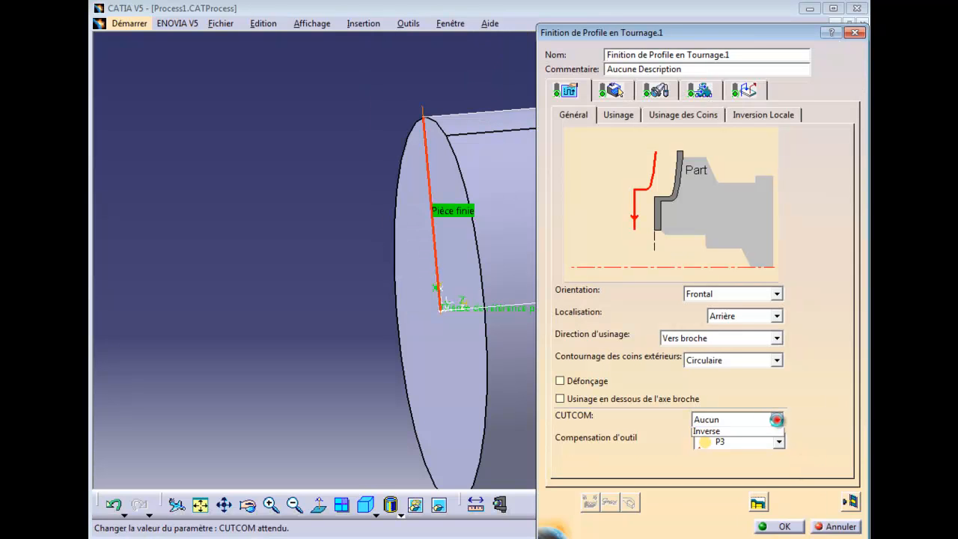
left_click(760, 445)
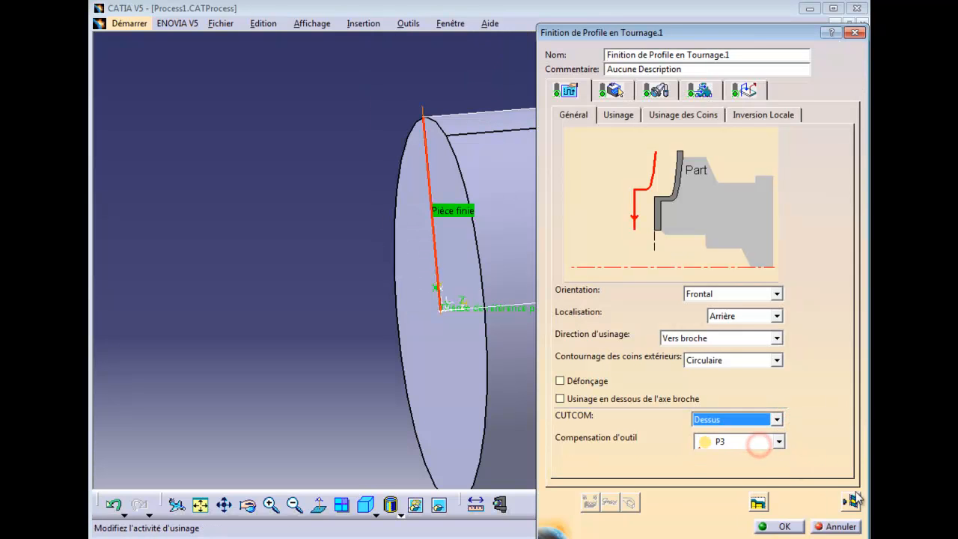
left_click(851, 500)
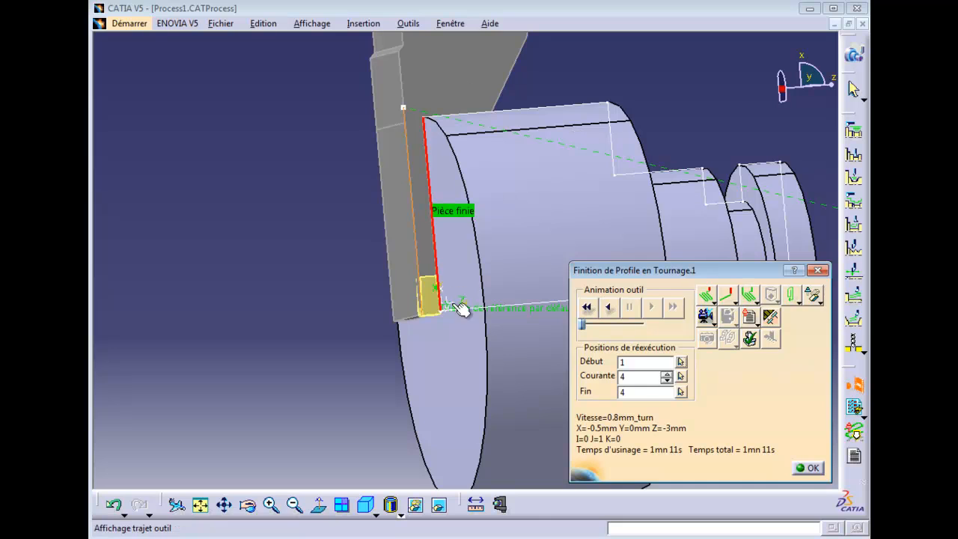
left_click(805, 467)
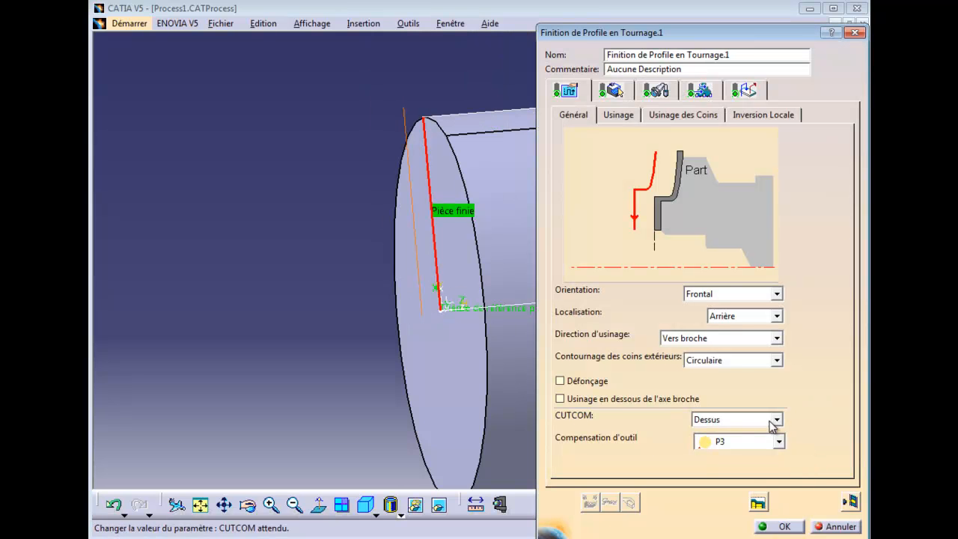
Return CUTCOM to Aucun with P3 compensation, recompute the tool path, and view the tool at its starting position.
left_click(776, 420)
left_click(762, 434)
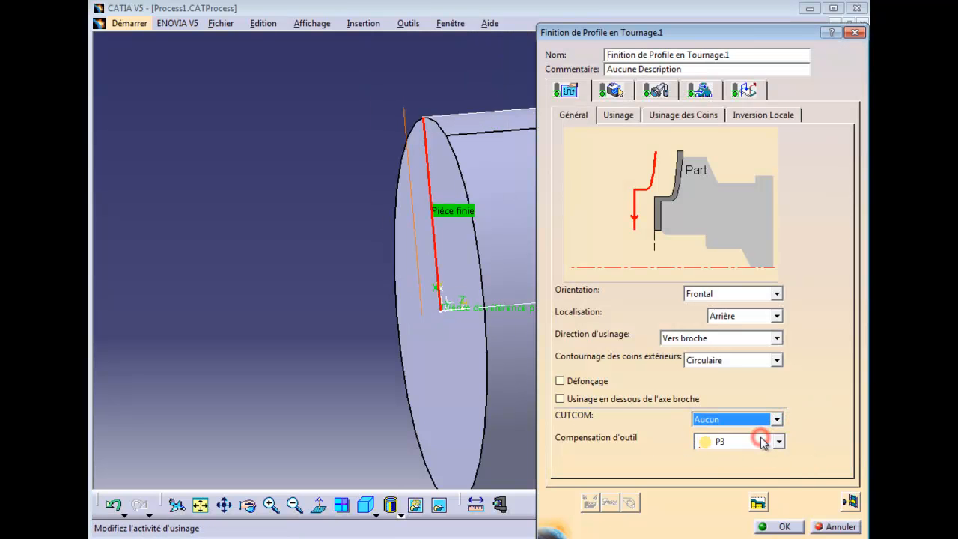
left_click(851, 502)
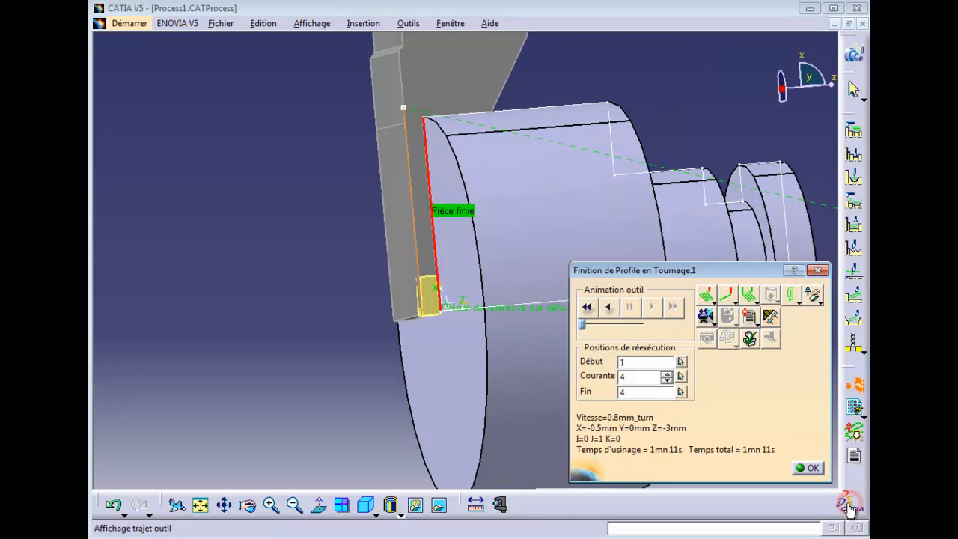
left_click(588, 307)
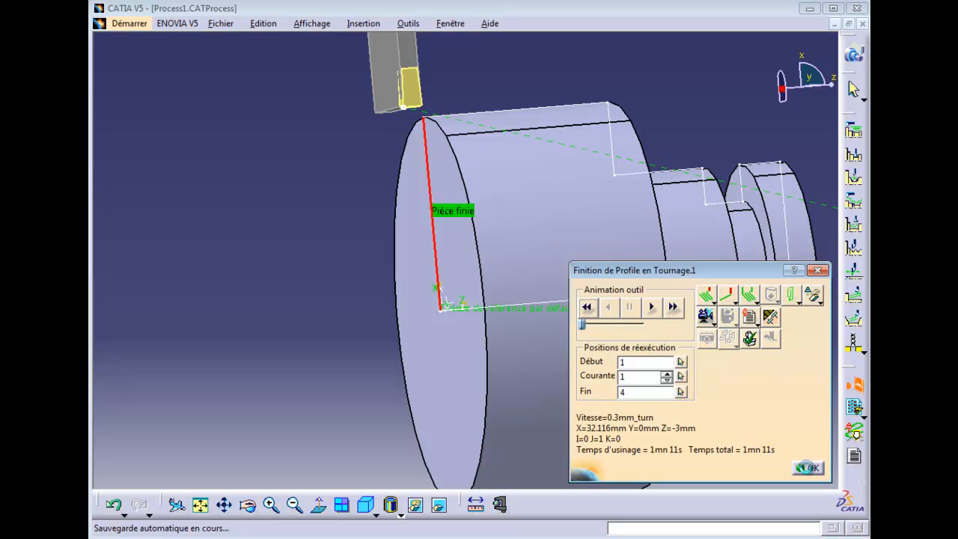
left_click(810, 469)
Change the tool compensation from P3 to P4 and compute the tool path to check the guided point.
left_click(779, 441)
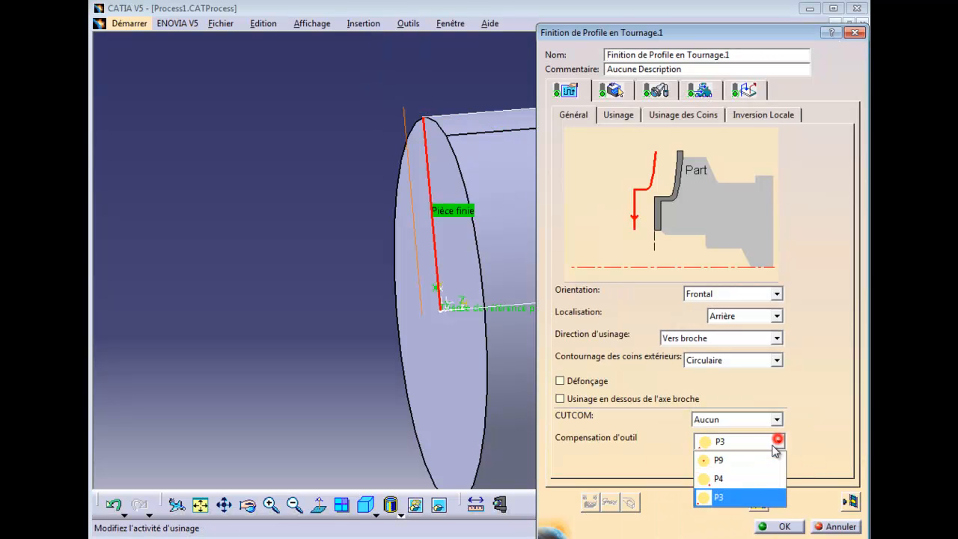
left_click(762, 479)
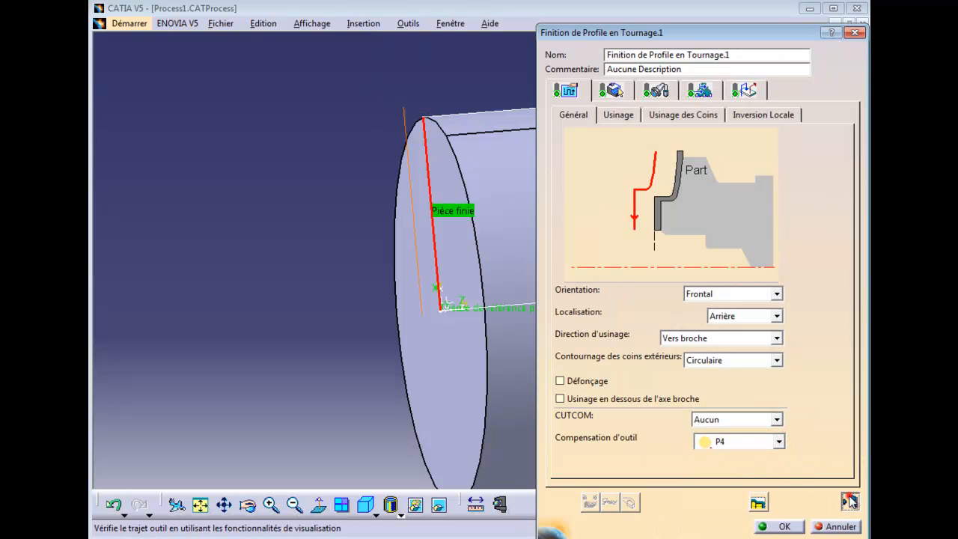
left_click(851, 501)
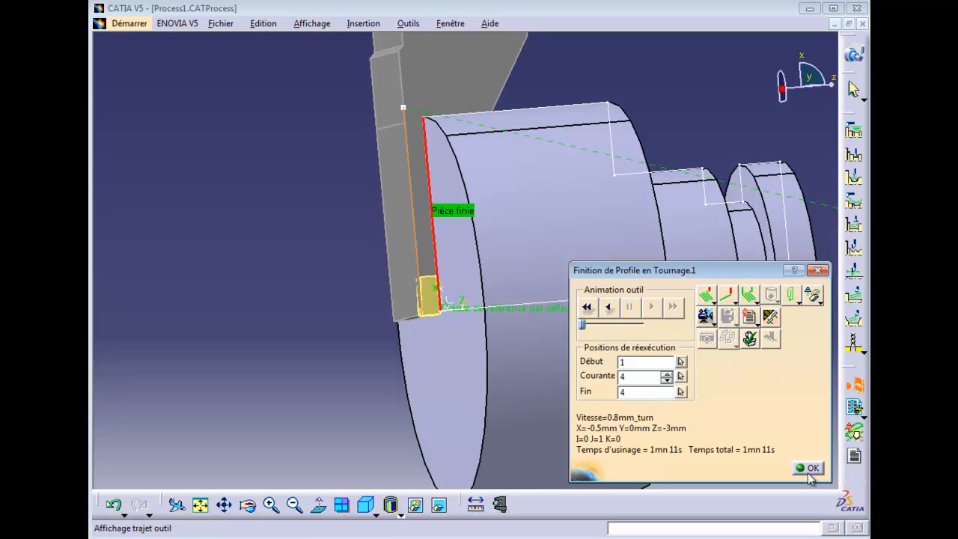
left_click(810, 469)
Refresh the P4 compensation by computing the tool path with CUTCOM on Dessus, and restore CUTCOM to Aucun.
left_click(776, 419)
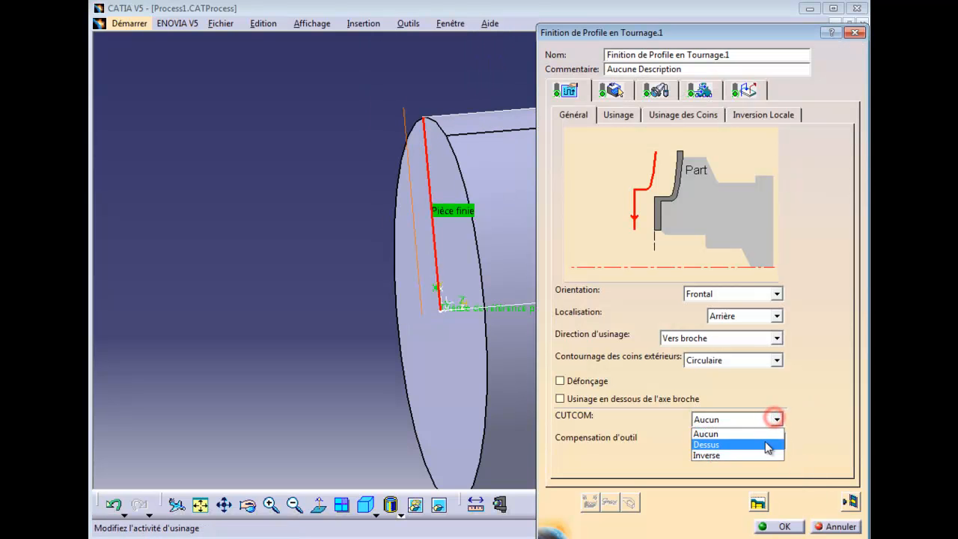
left_click(766, 446)
left_click(850, 501)
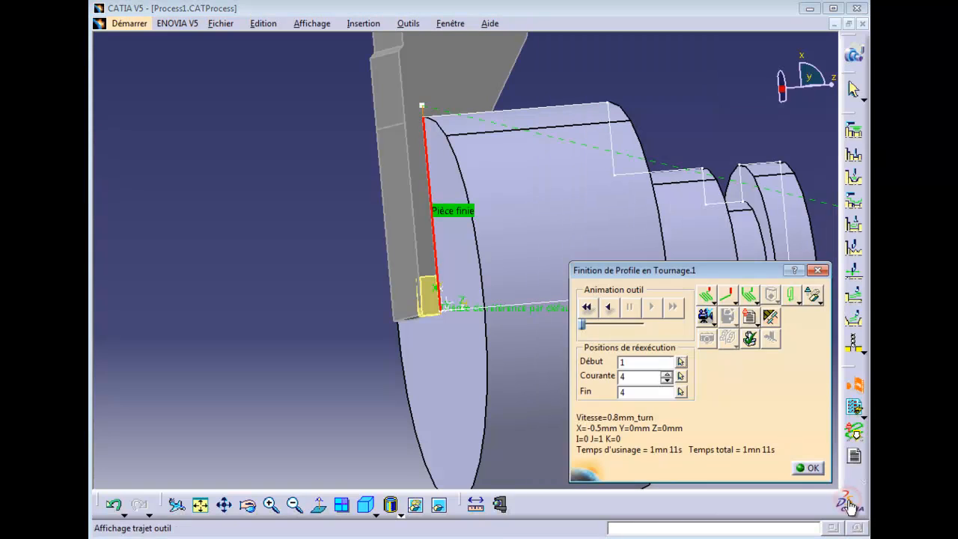
left_click(807, 468)
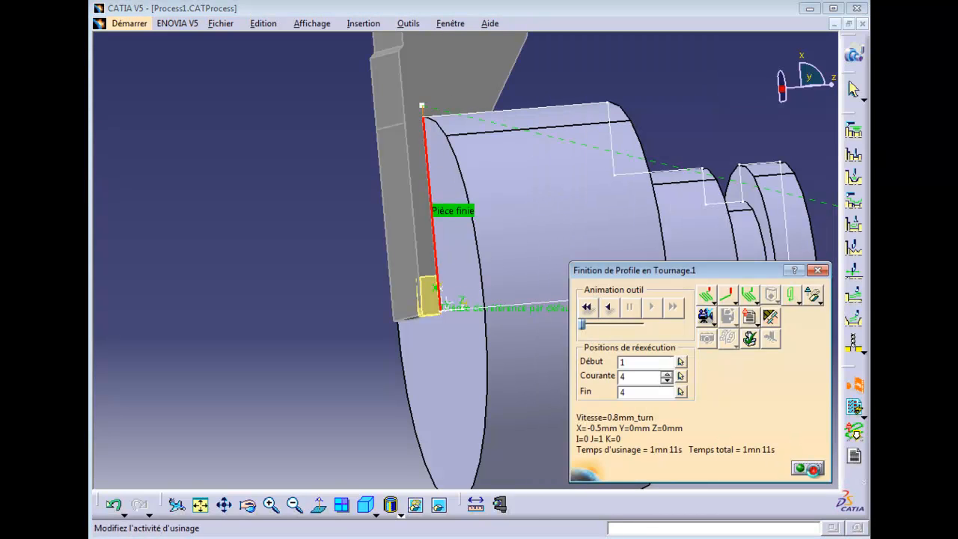
left_click(775, 419)
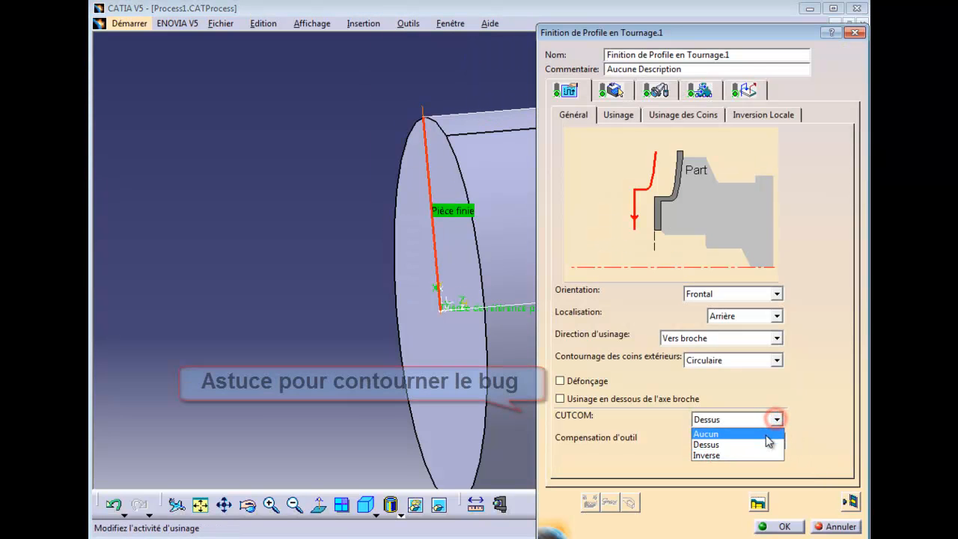
left_click(763, 431)
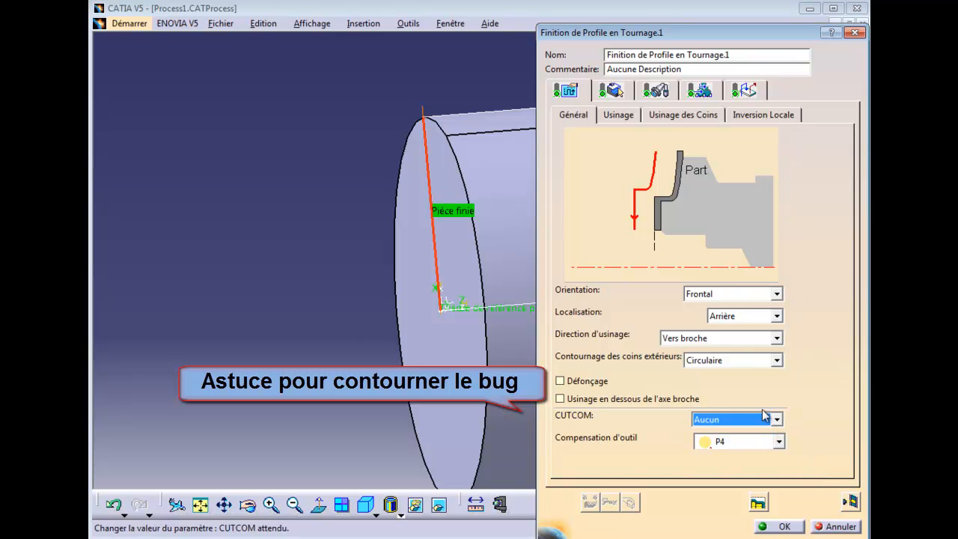